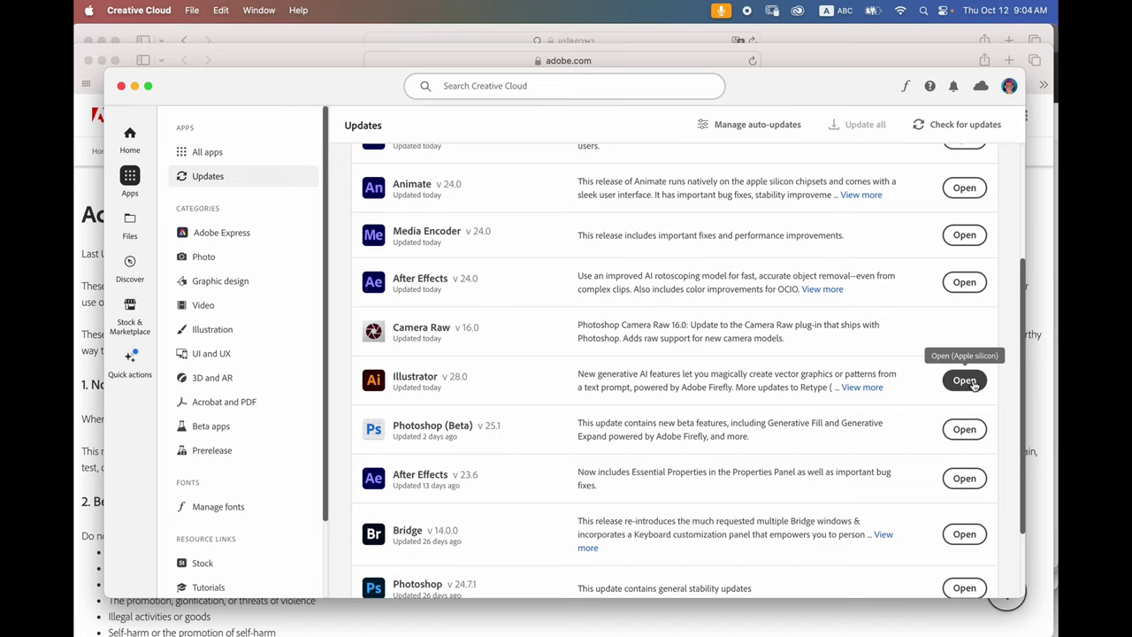
# Step: Launch the updated Illustrator 28.0 from the Creative Cloud Updates list
pyautogui.click(973, 387)
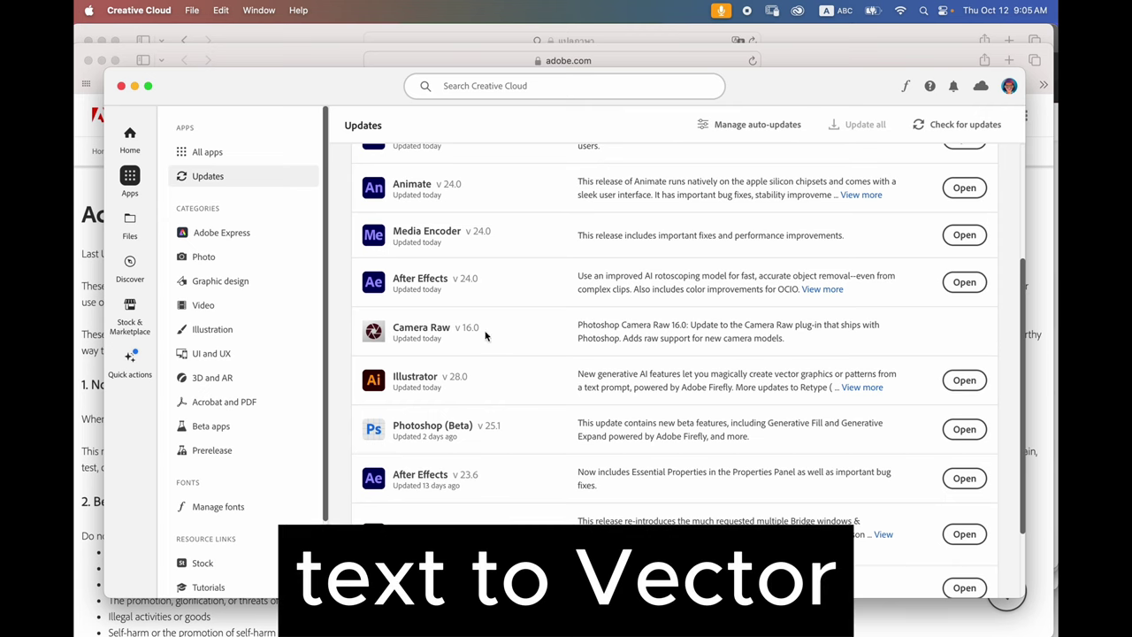
pyautogui.click(968, 382)
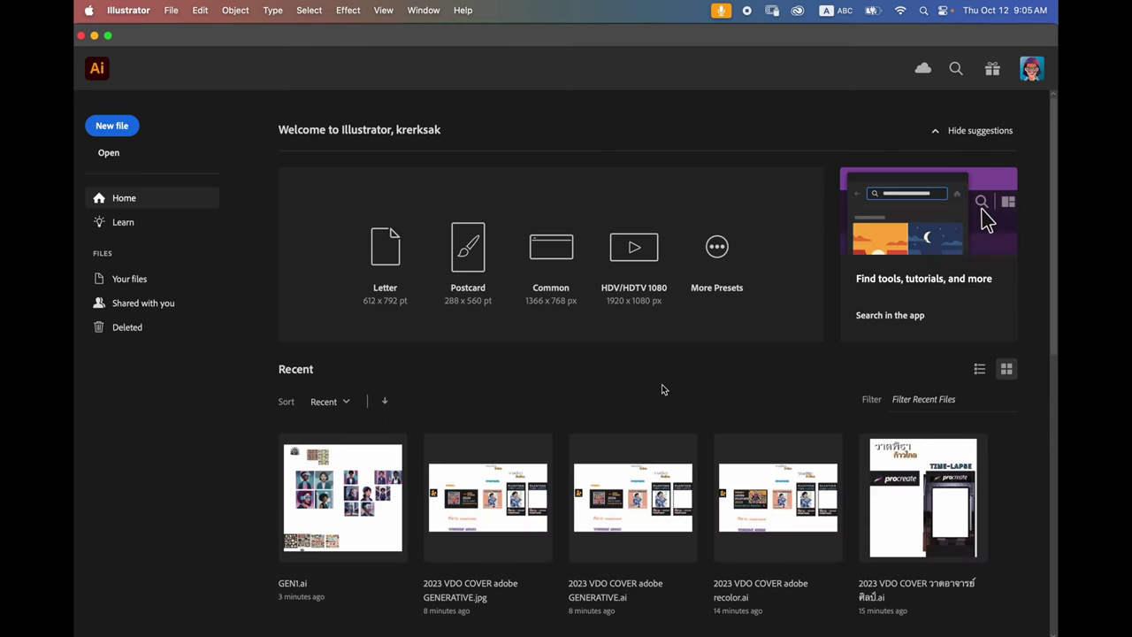
# Step: Create a new 2000 × 2000 px Print document and bring up the Discover search
pyautogui.click(171, 10)
pyautogui.click(177, 32)
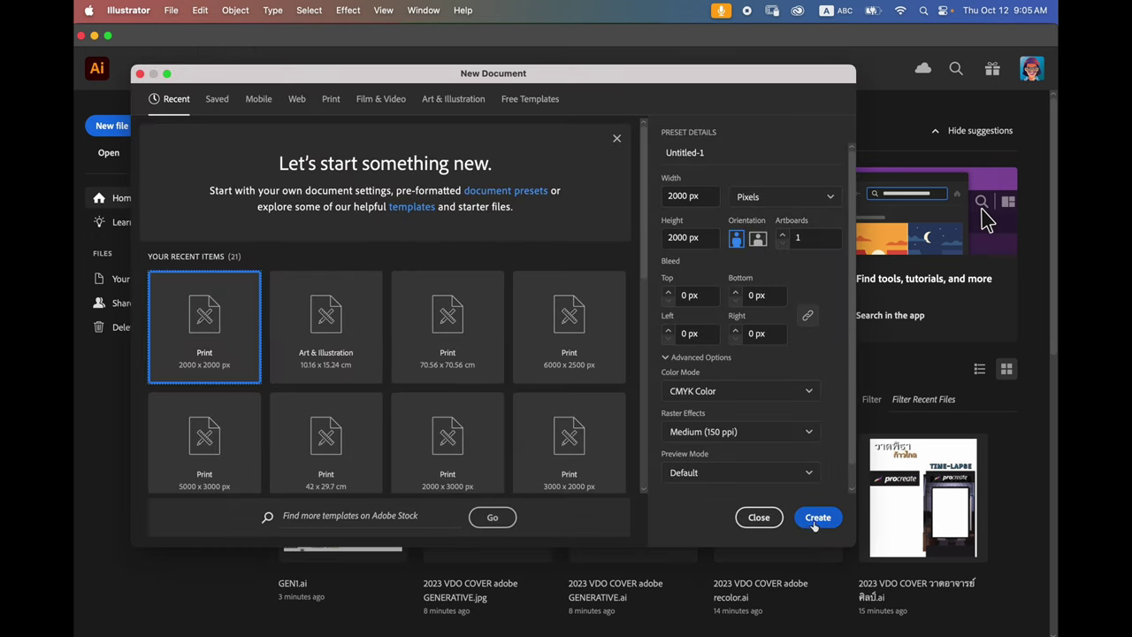
pyautogui.click(819, 518)
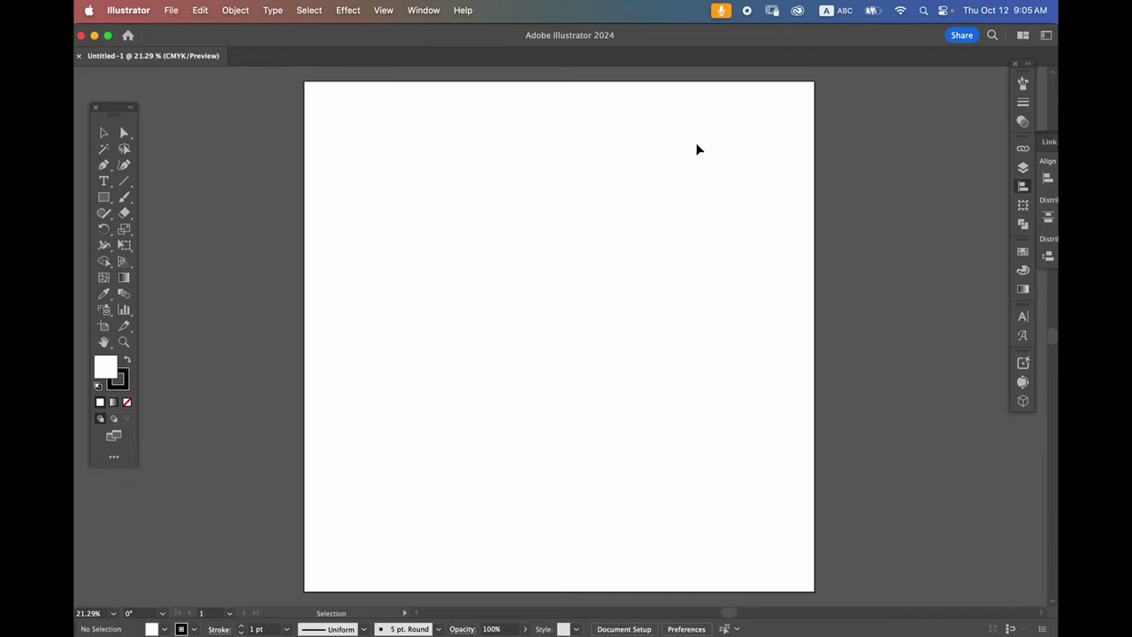
pyautogui.click(992, 36)
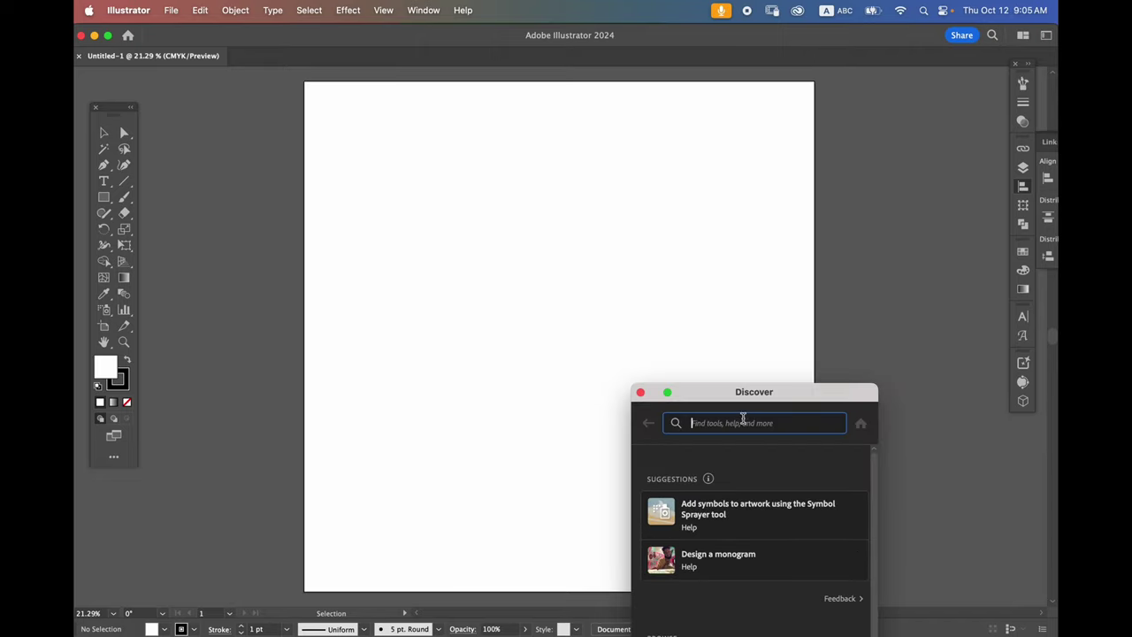
# Step: Search 'text to vector' and open the Text to Vector Graphic (Beta) panel
pyautogui.moveTo(790, 395); pyautogui.dragTo(840, 125)
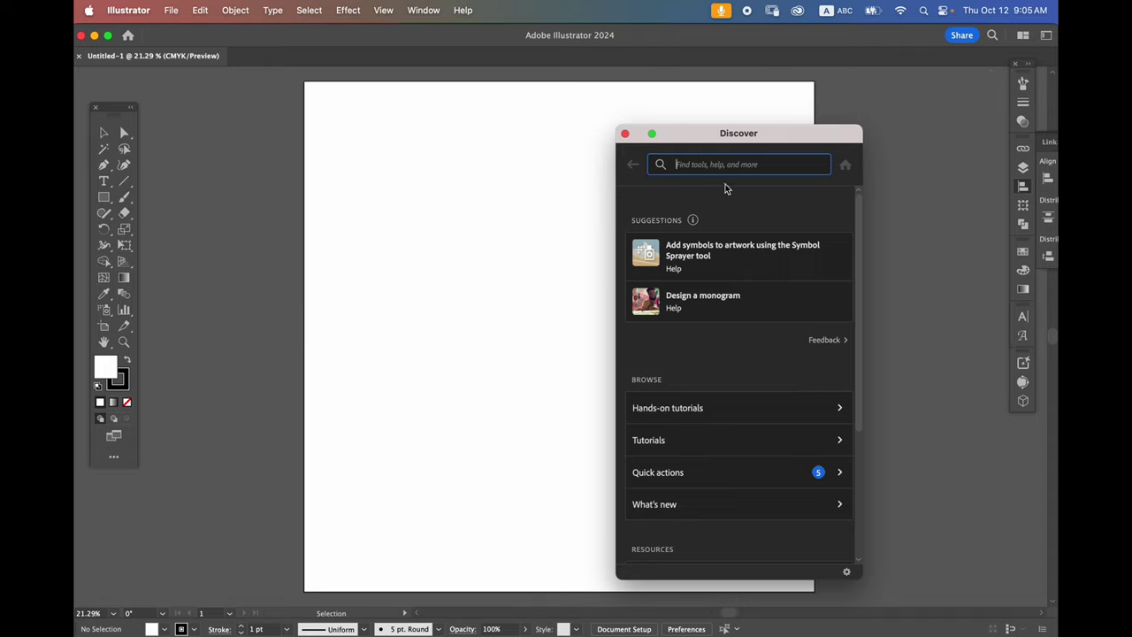
pyautogui.write('tex')
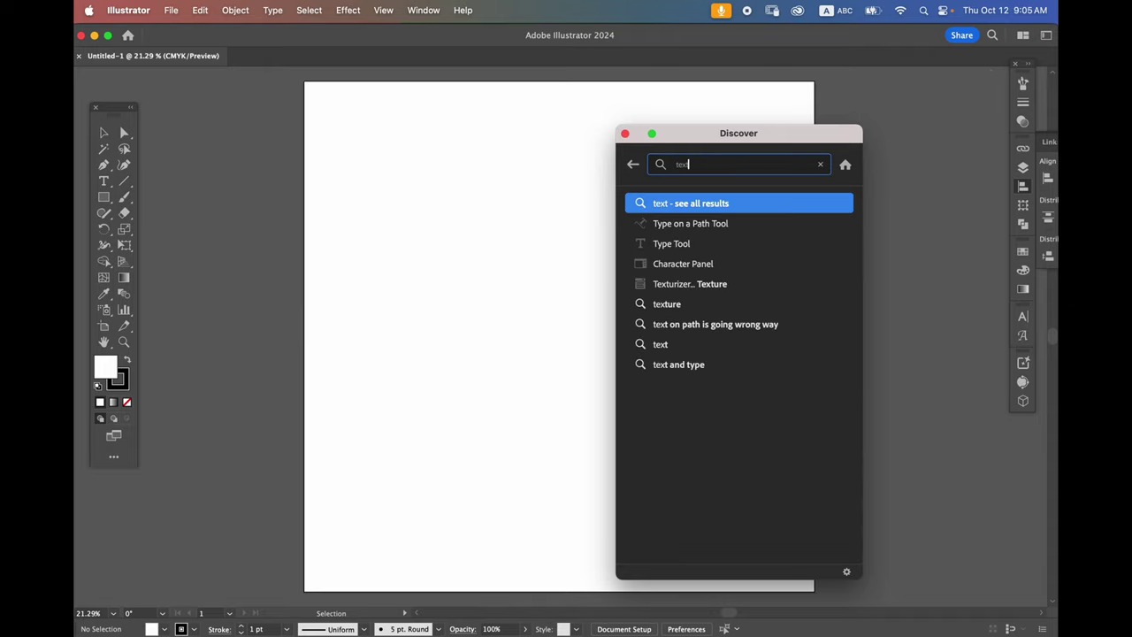
pyautogui.write('t')
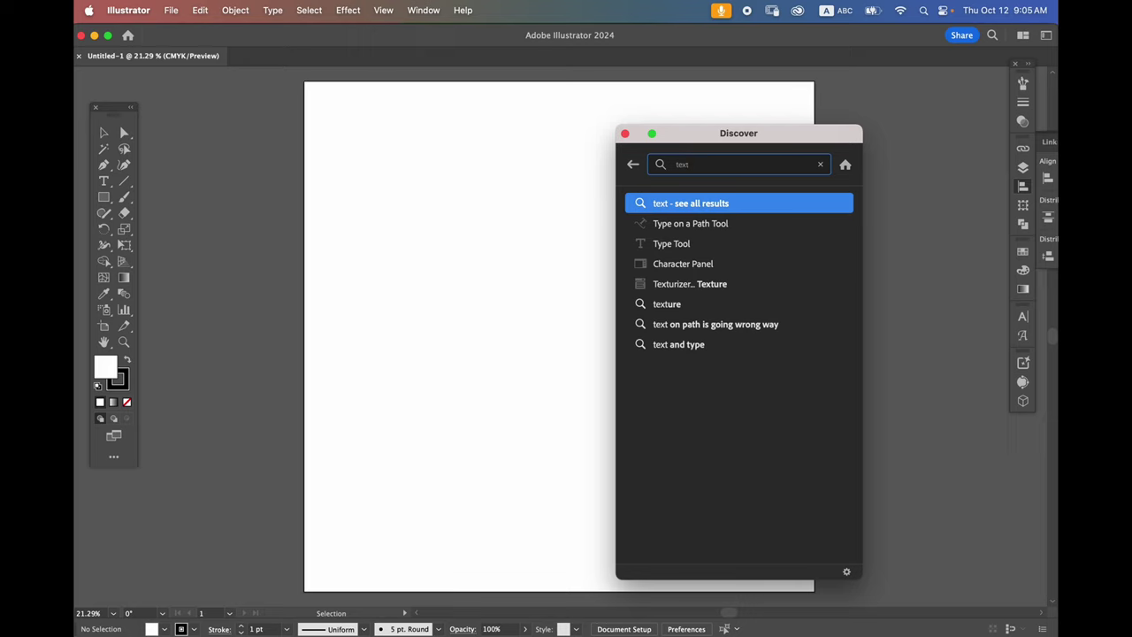
pyautogui.write(' to vect')
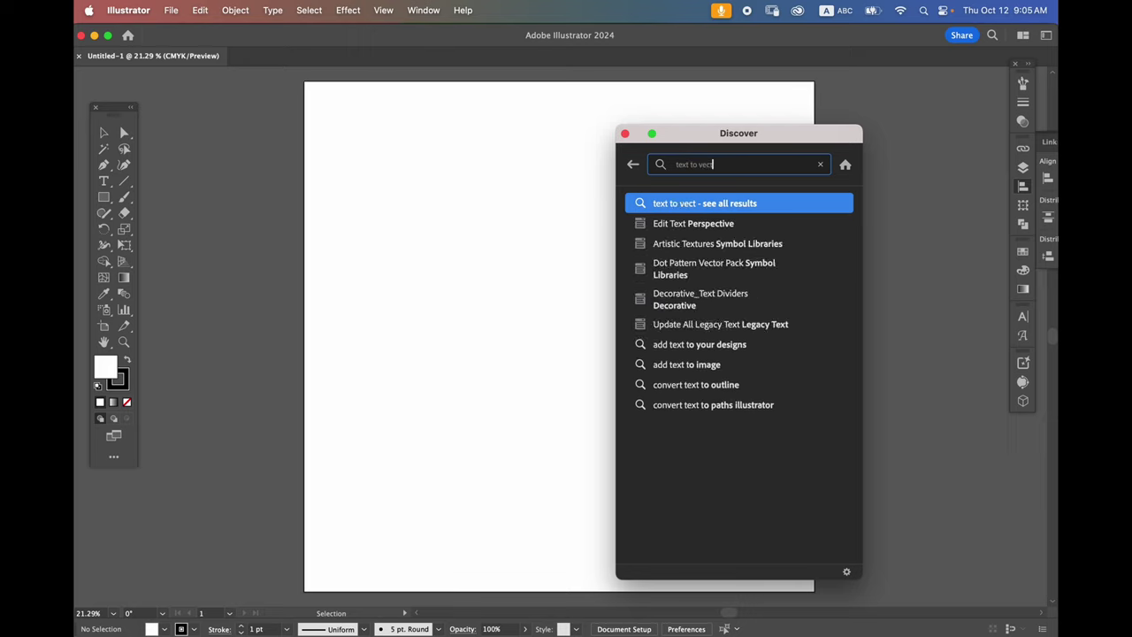
pyautogui.write('o')
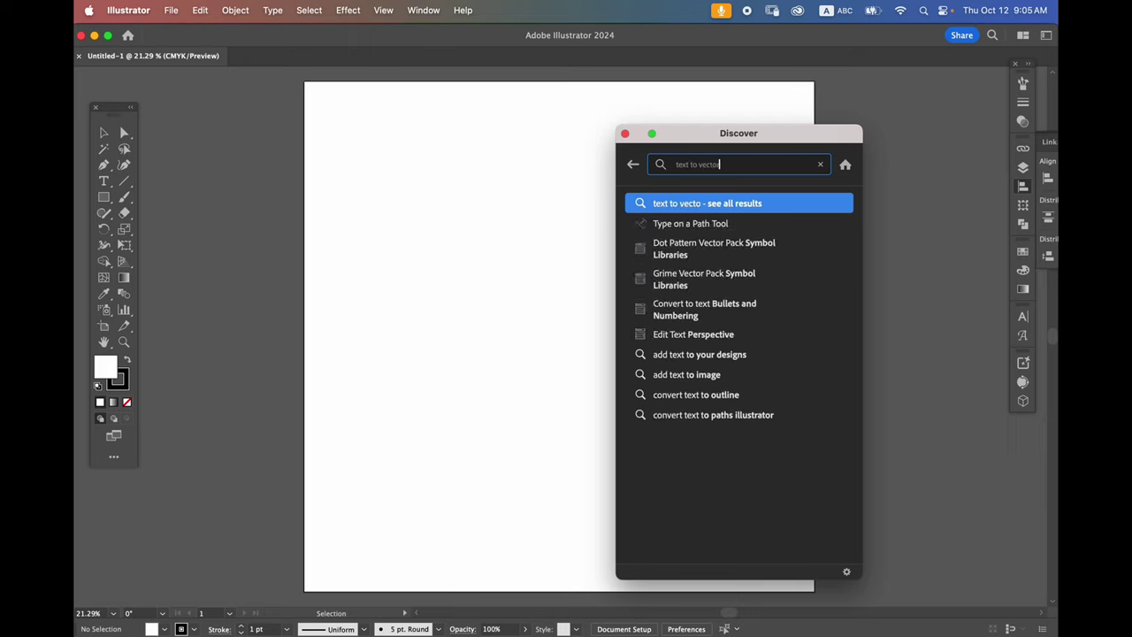
pyautogui.write('r')
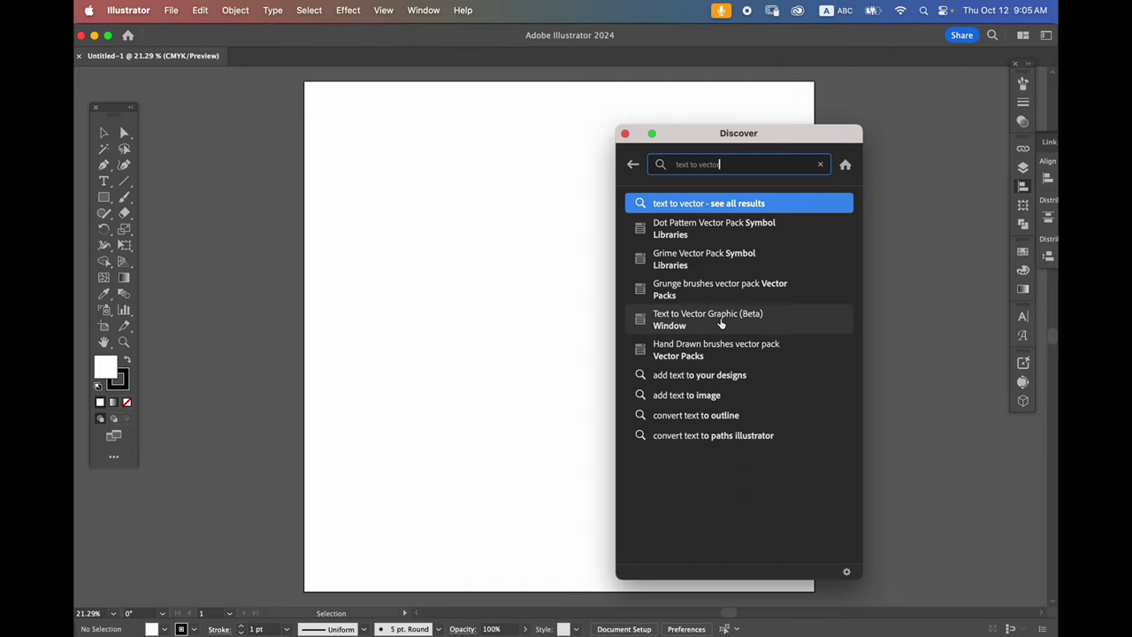
pyautogui.moveTo(708, 319)
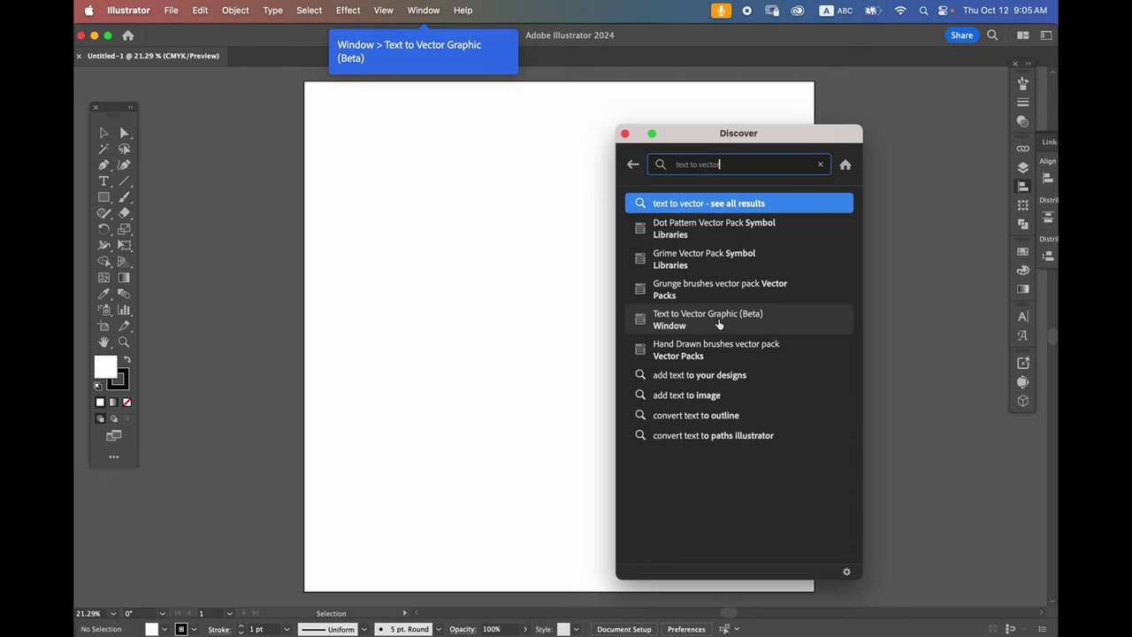
pyautogui.click(719, 320)
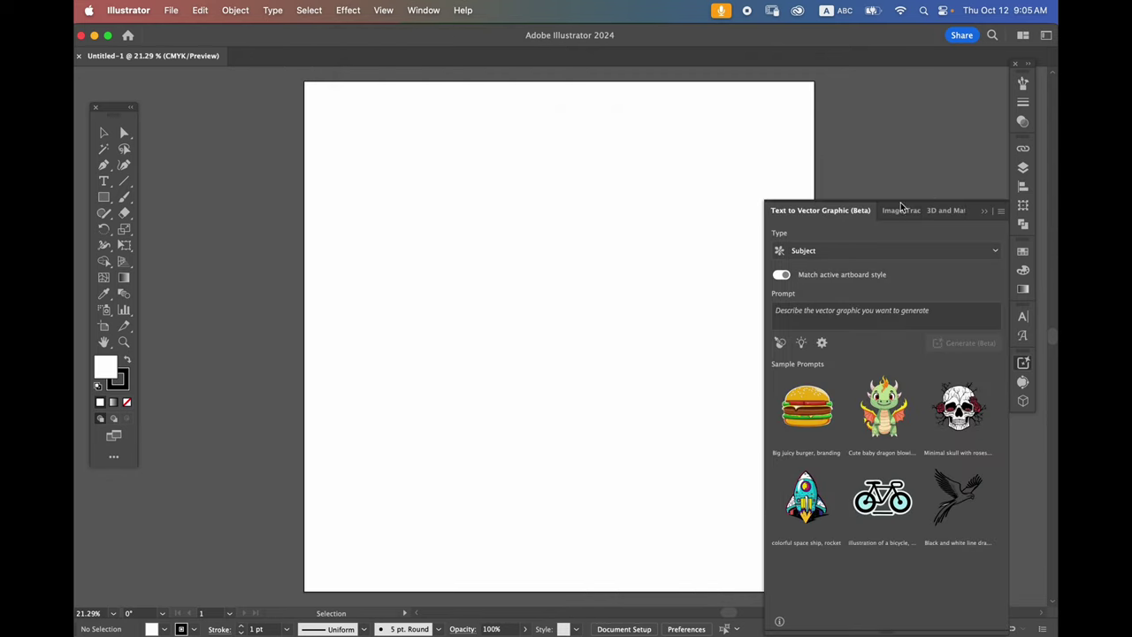
# Step: Float the Text to Vector panel, close 3D and Materials, and draw a white square with no stroke
pyautogui.moveTo(841, 212); pyautogui.dragTo(246, 99)
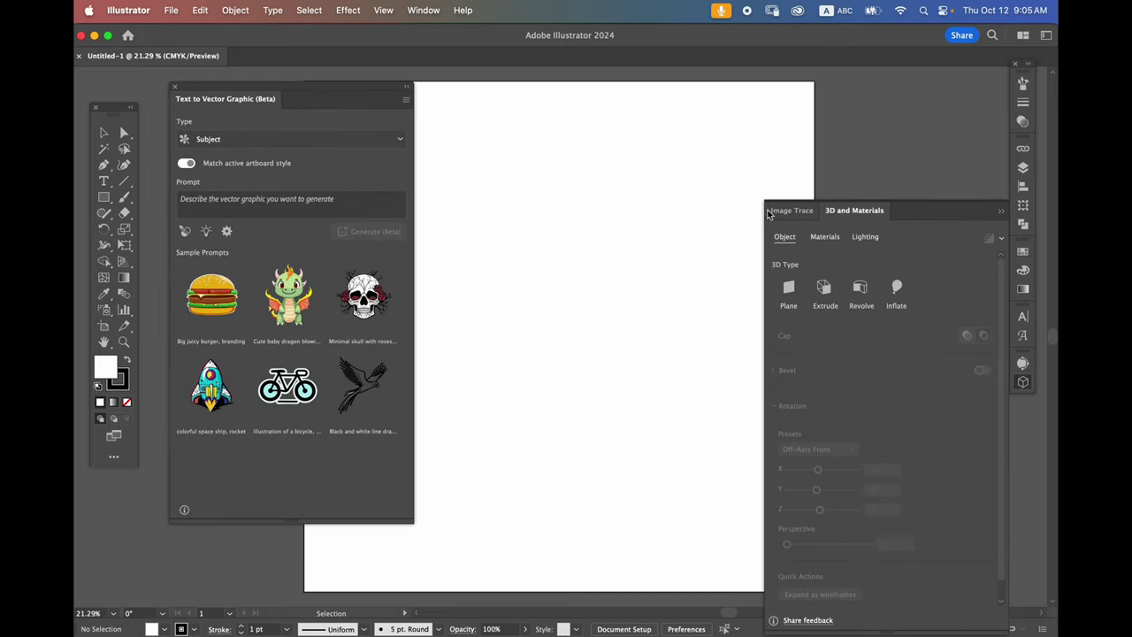
pyautogui.click(769, 203)
pyautogui.press('m')
pyautogui.moveTo(464, 138); pyautogui.dragTo(597, 302)
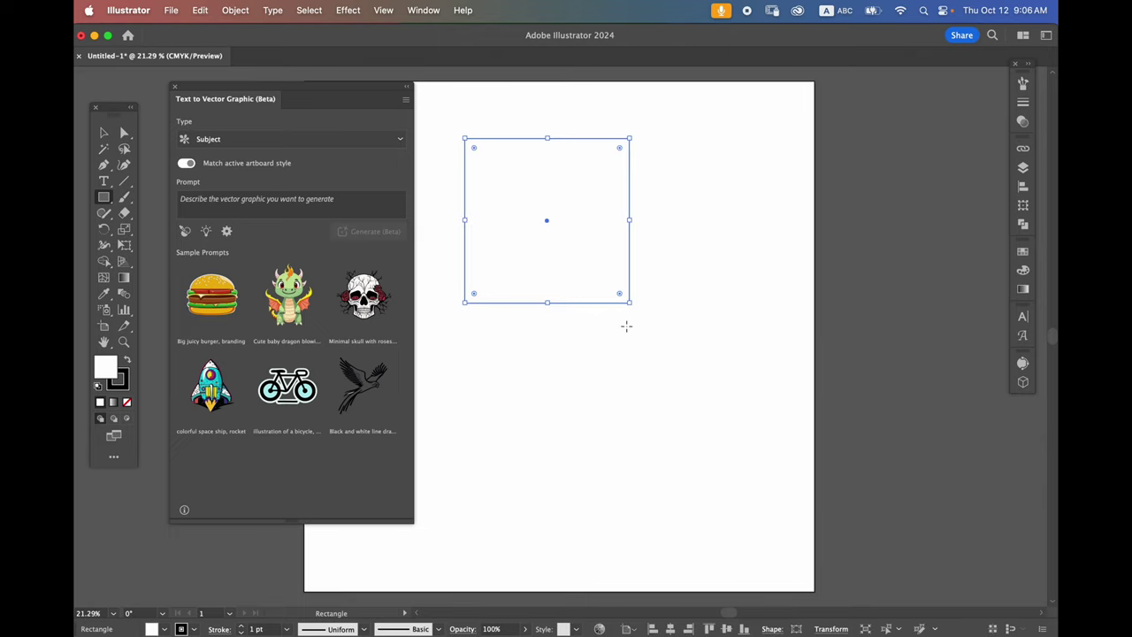
pyautogui.press('v')
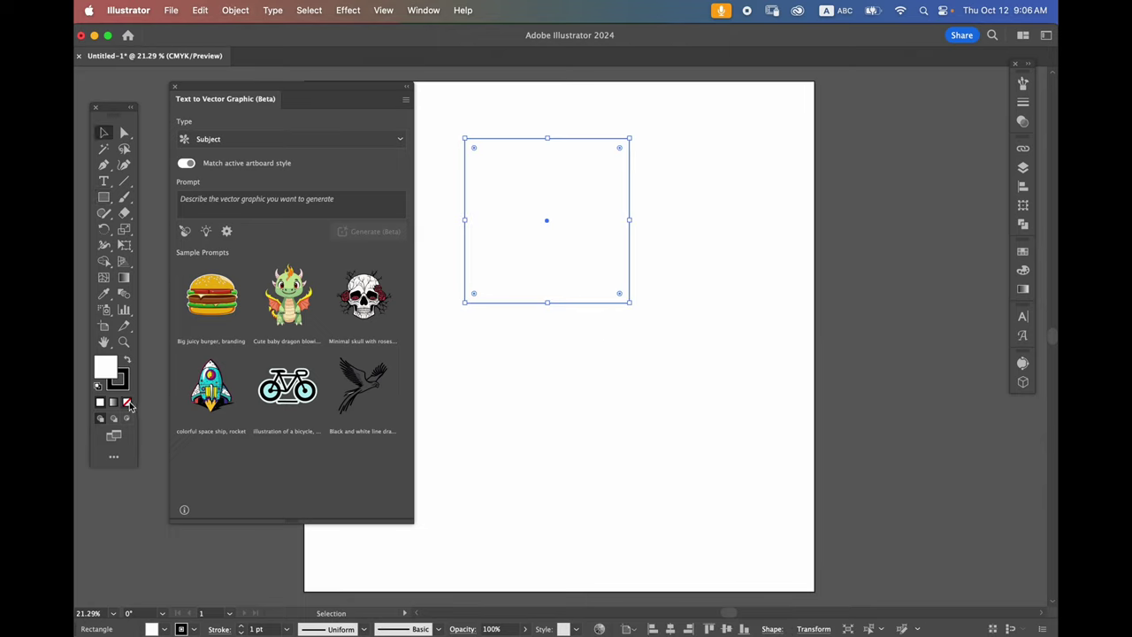
pyautogui.press('x')
pyautogui.click(129, 403)
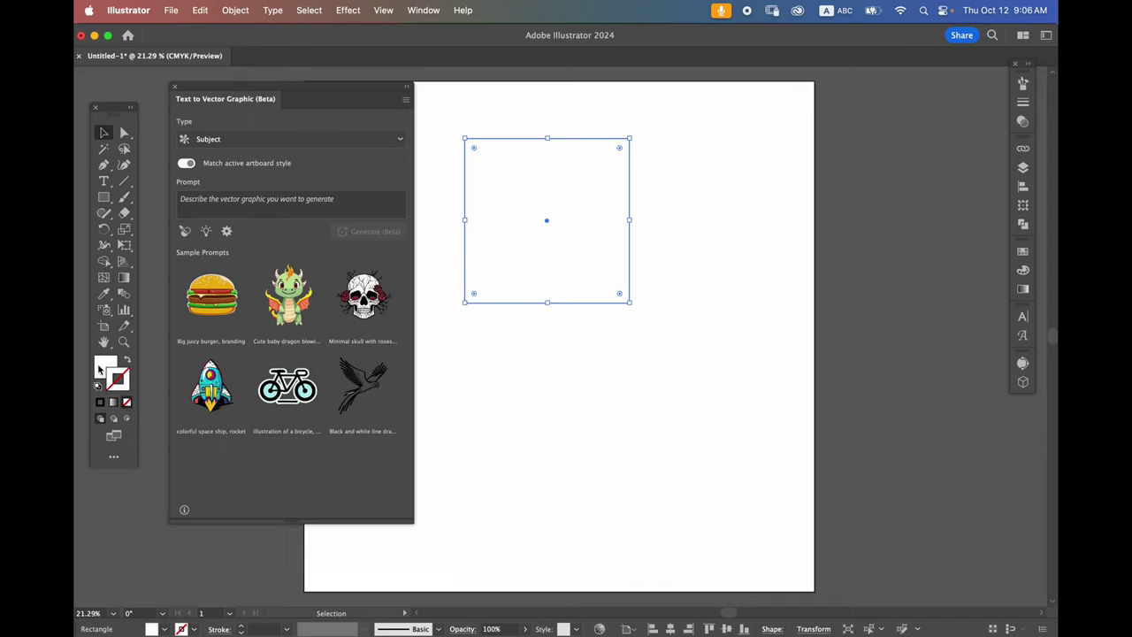
pyautogui.click(102, 366)
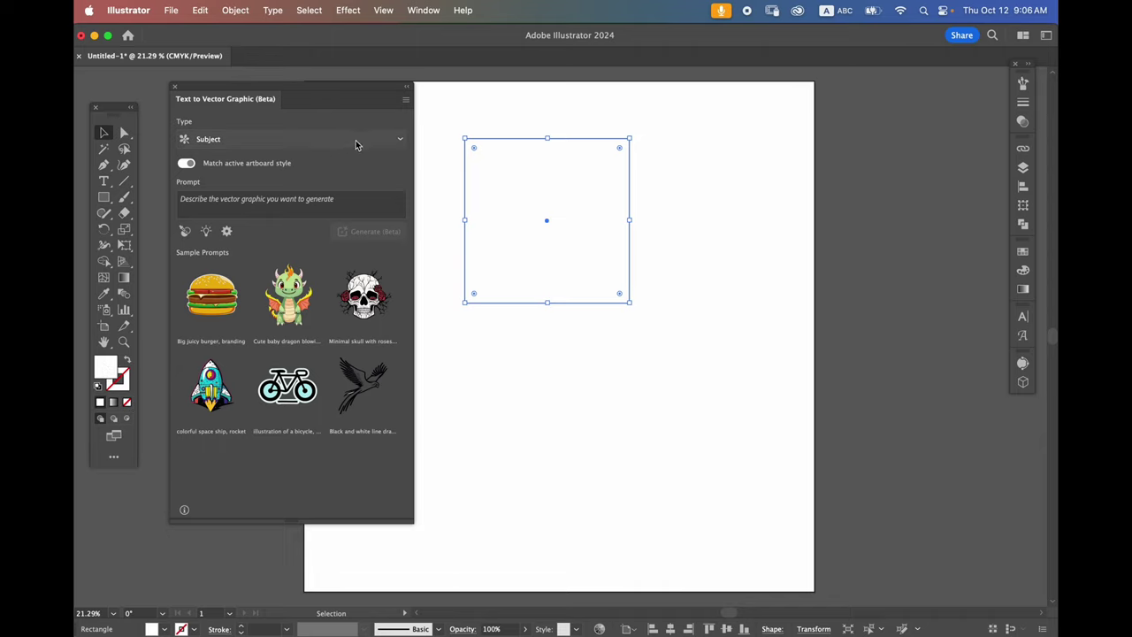
# Step: Browse the Icon and Pattern generation types, then set the Type to Scene
pyautogui.click(400, 142)
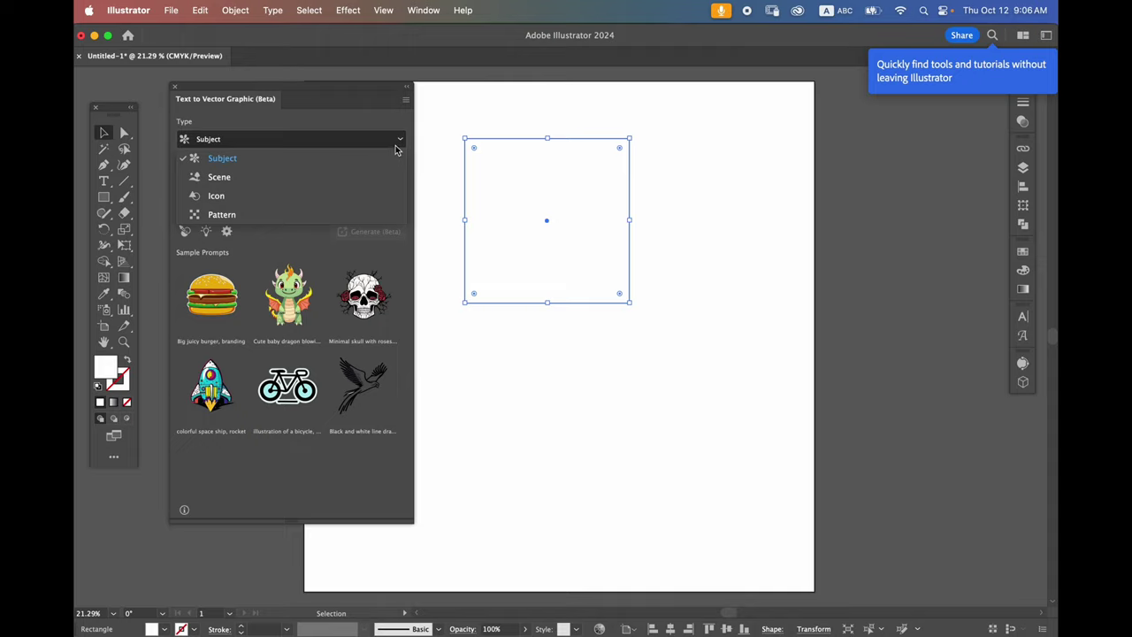
pyautogui.click(327, 184)
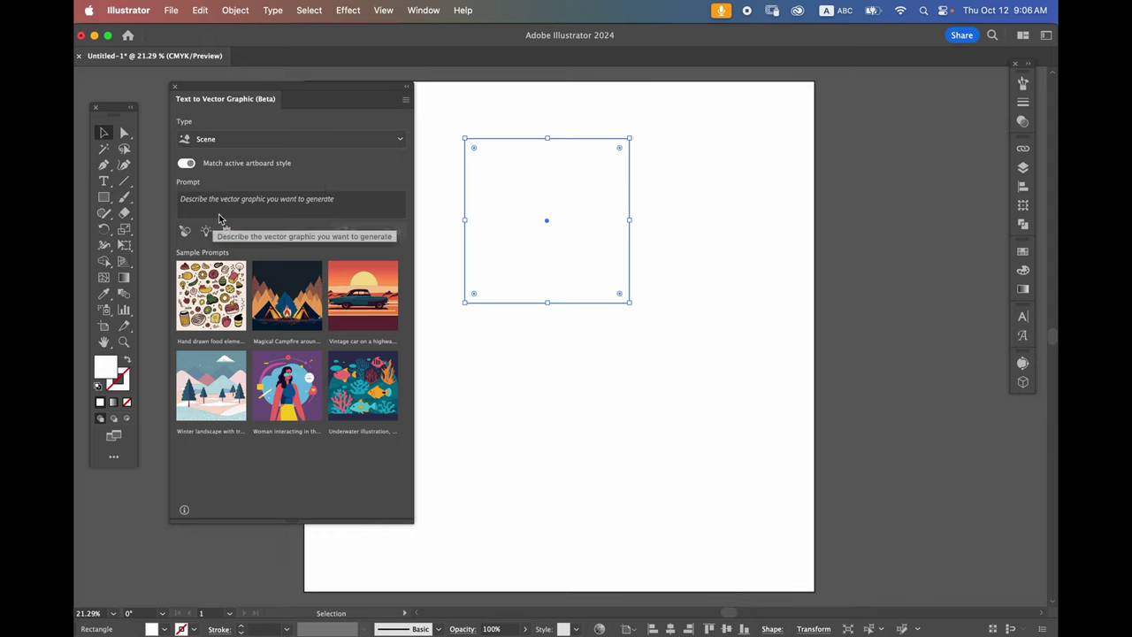
pyautogui.click(399, 140)
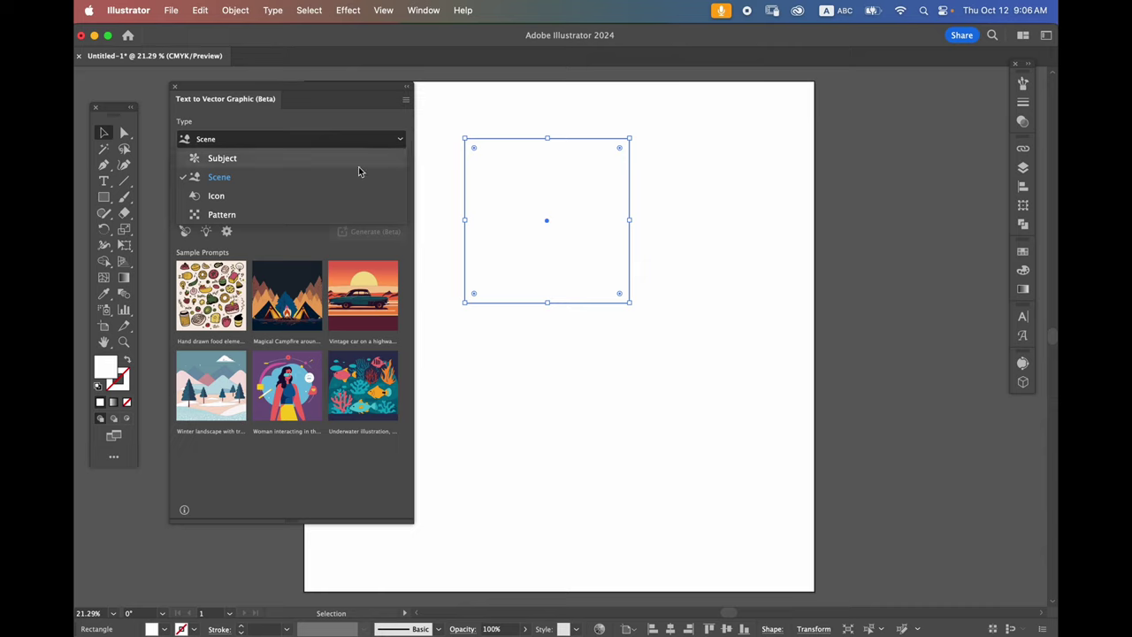
pyautogui.click(299, 198)
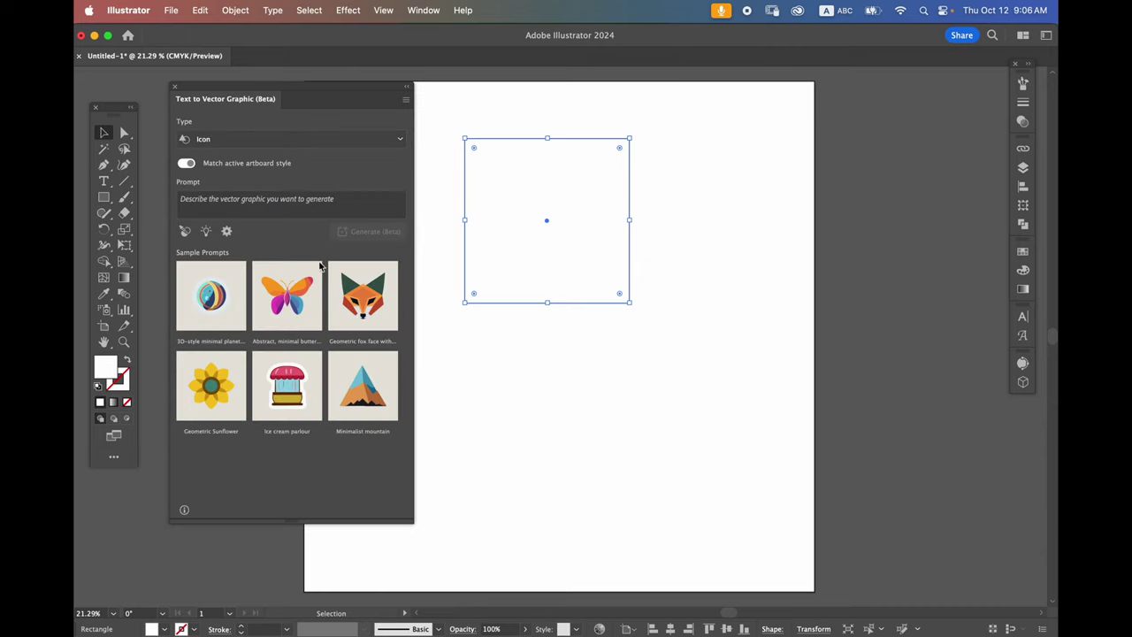
pyautogui.click(398, 140)
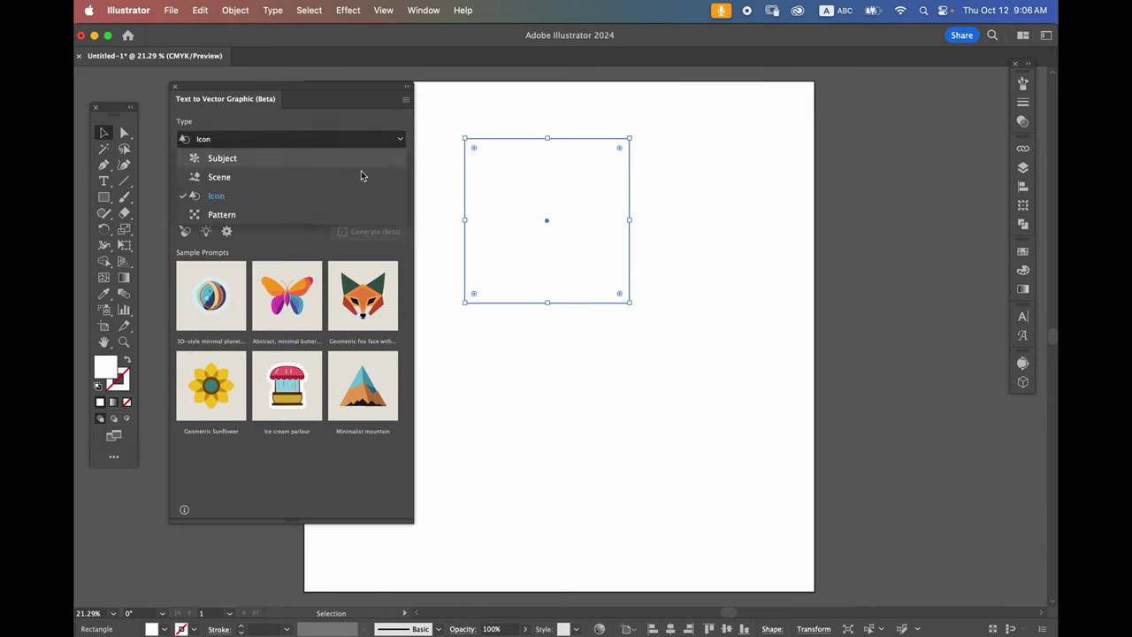
pyautogui.click(299, 216)
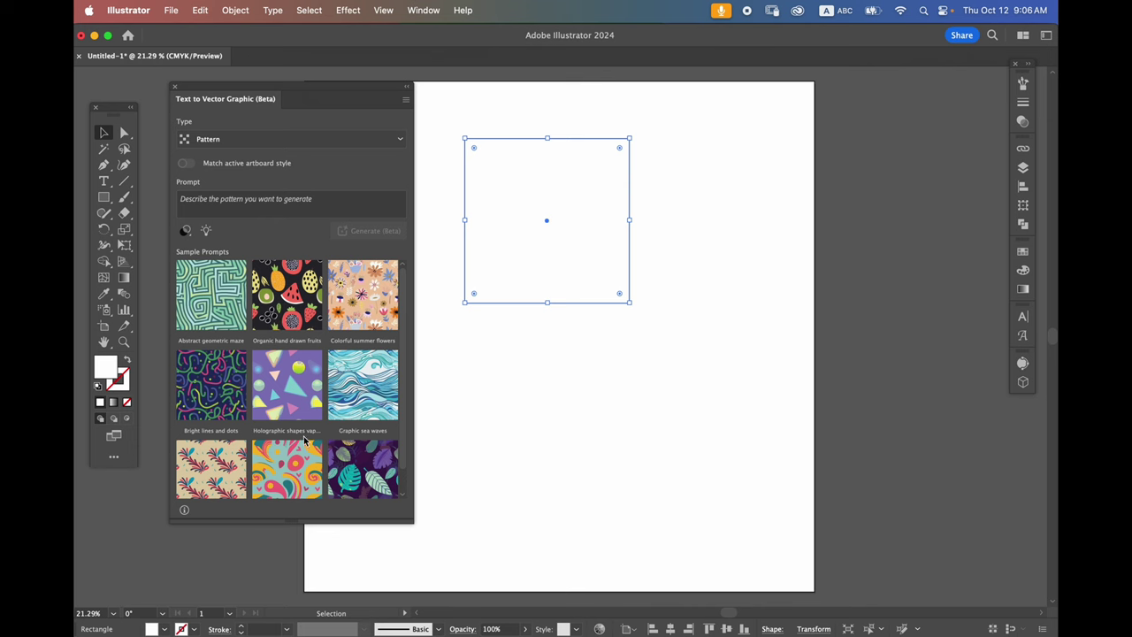
pyautogui.scroll(-1, 304, 440)
pyautogui.scroll(1, 305, 439)
pyautogui.click(389, 140)
pyautogui.click(255, 200)
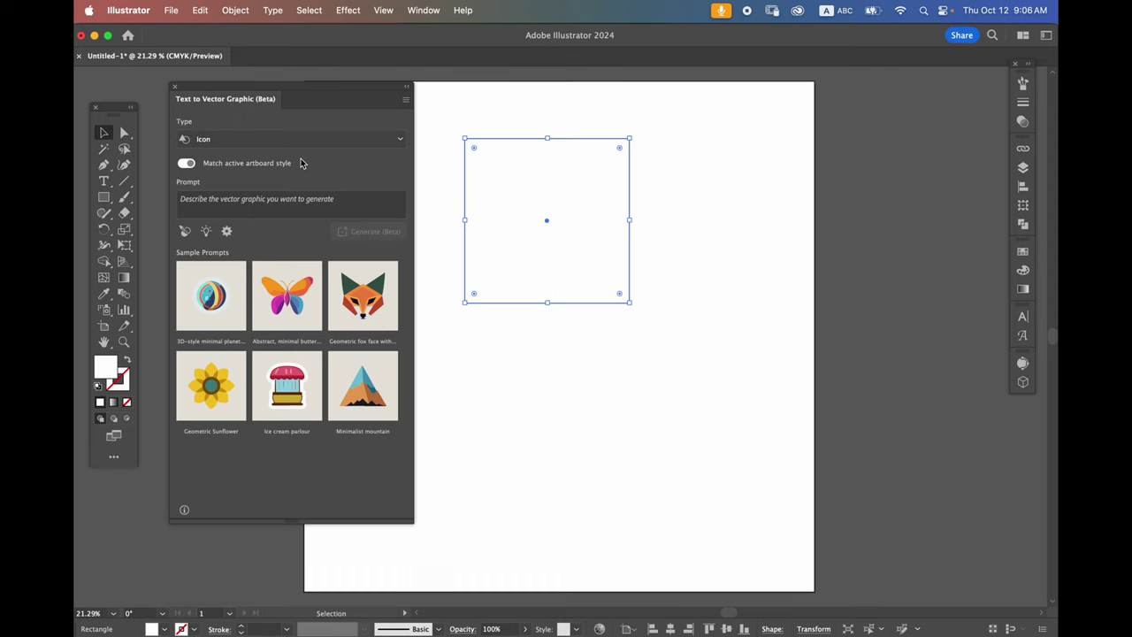
pyautogui.click(292, 139)
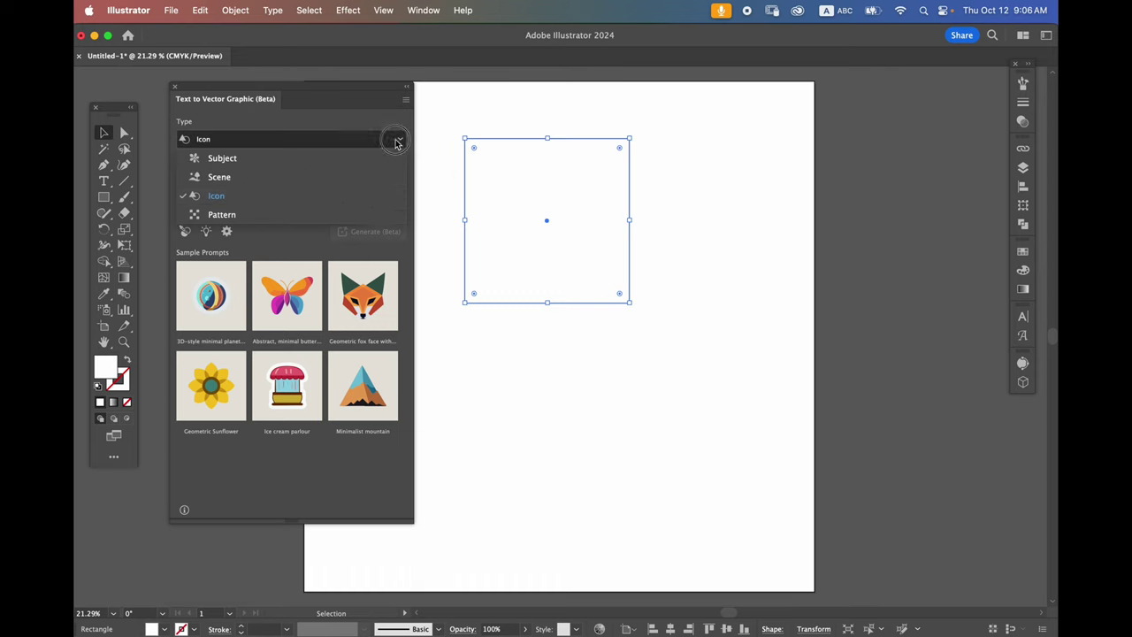
pyautogui.click(283, 176)
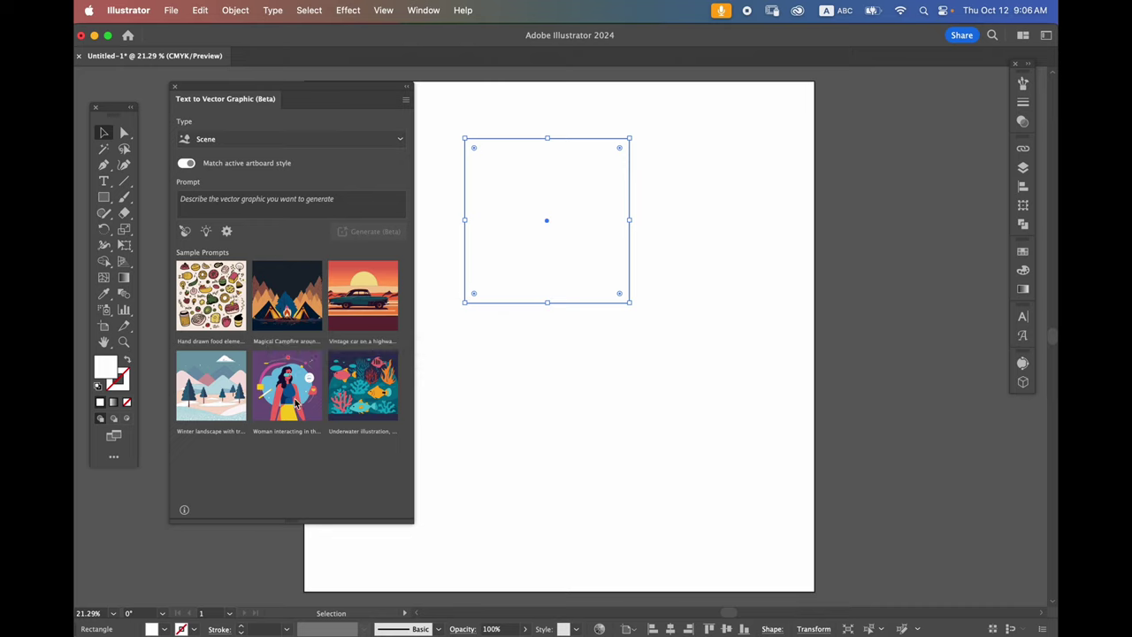
# Step: Generate a scene from the 'Vintage car on a highway, desert sunset, retro poster design' prompt
pyautogui.click(376, 305)
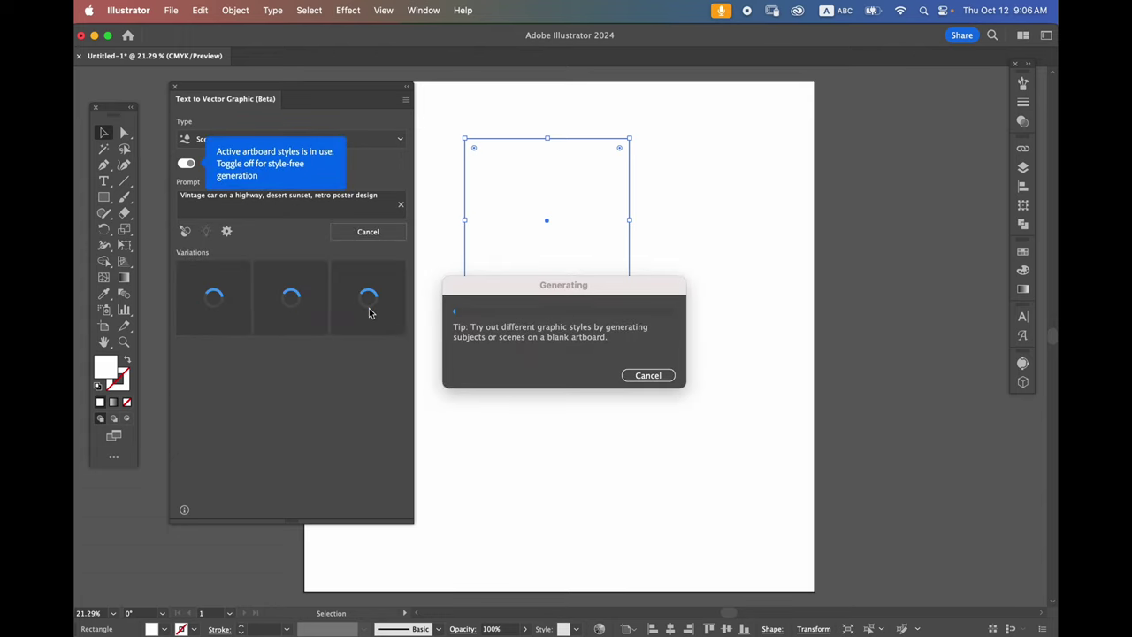
pyautogui.click(548, 297)
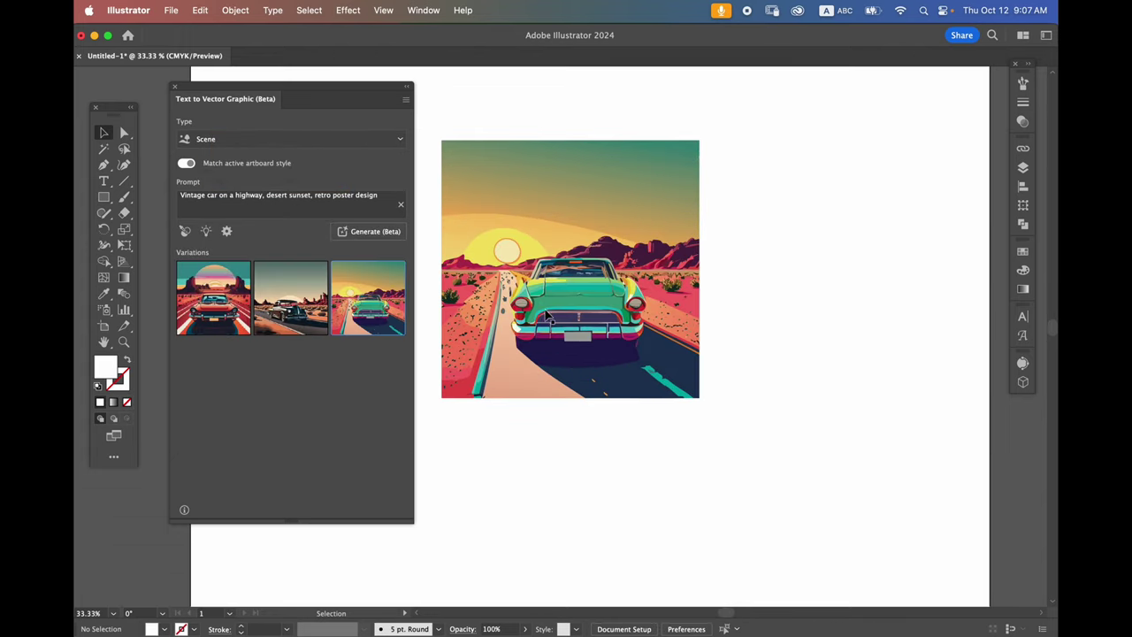
pyautogui.click(548, 318)
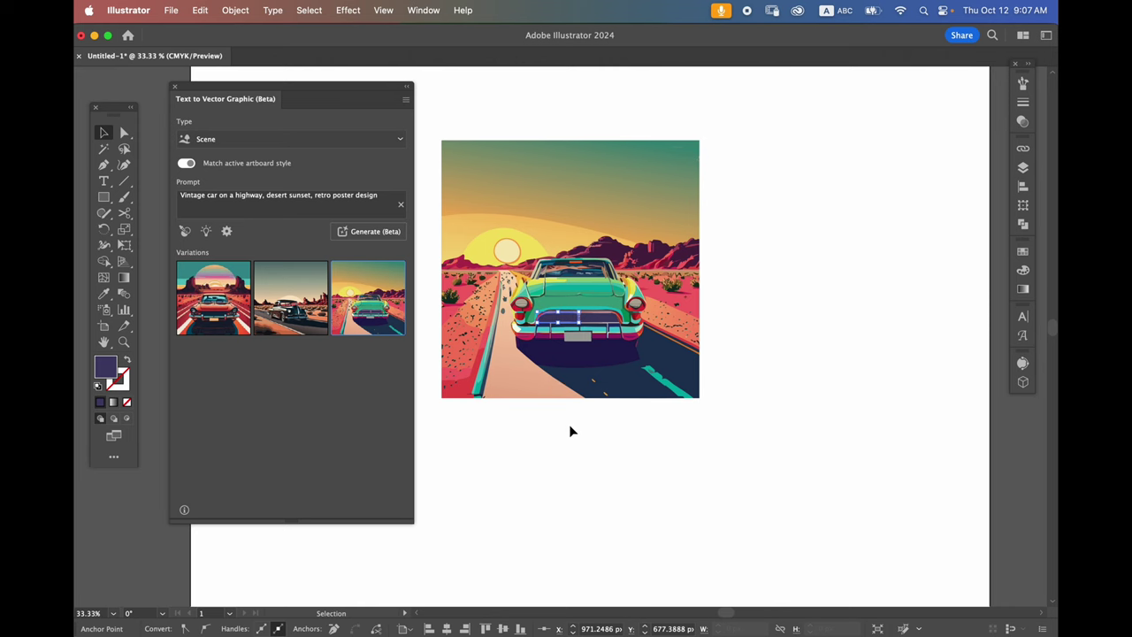
pyautogui.click(586, 374)
# Step: Duplicate the car scene into a row of three copies
pyautogui.moveTo(587, 374); pyautogui.dragTo(756, 361)
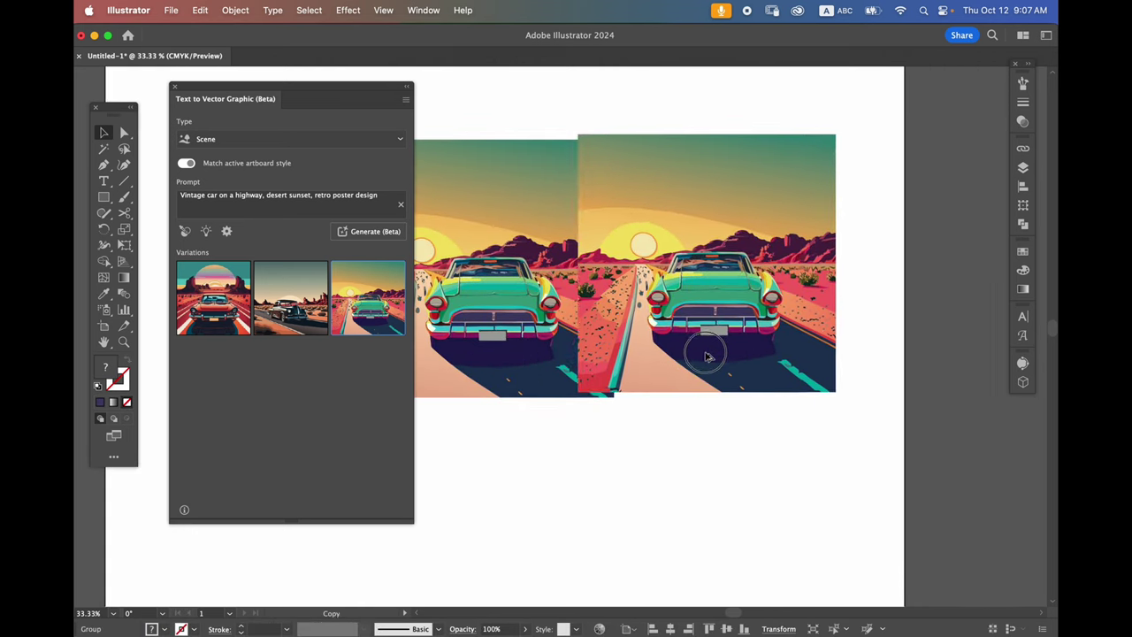
pyautogui.press('super+minus')
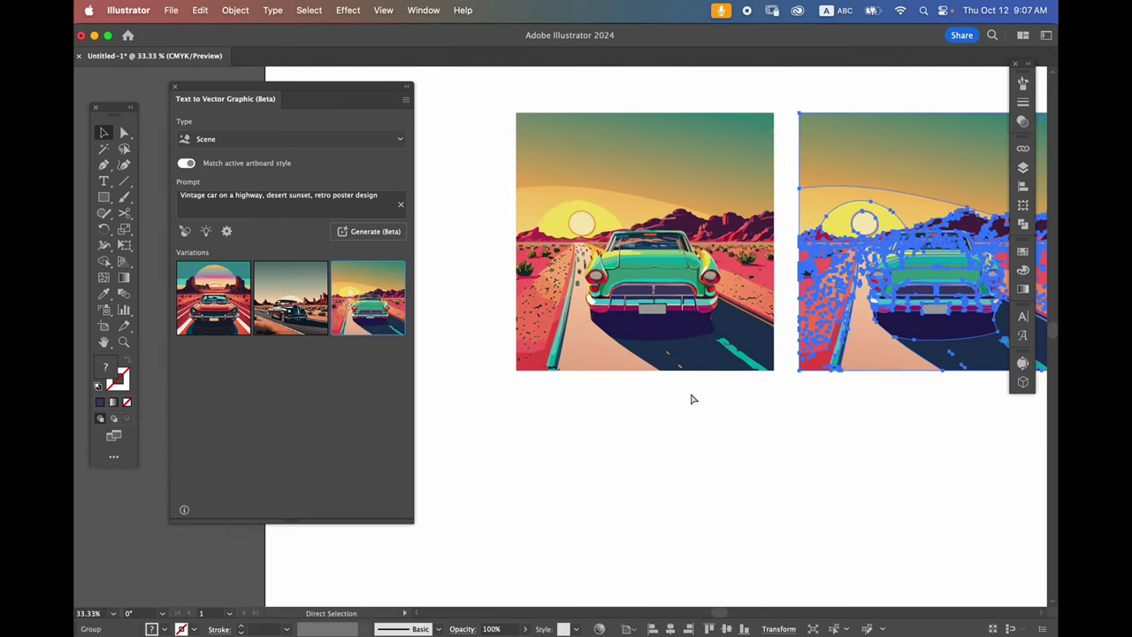
pyautogui.hscroll(-5, 692, 398)
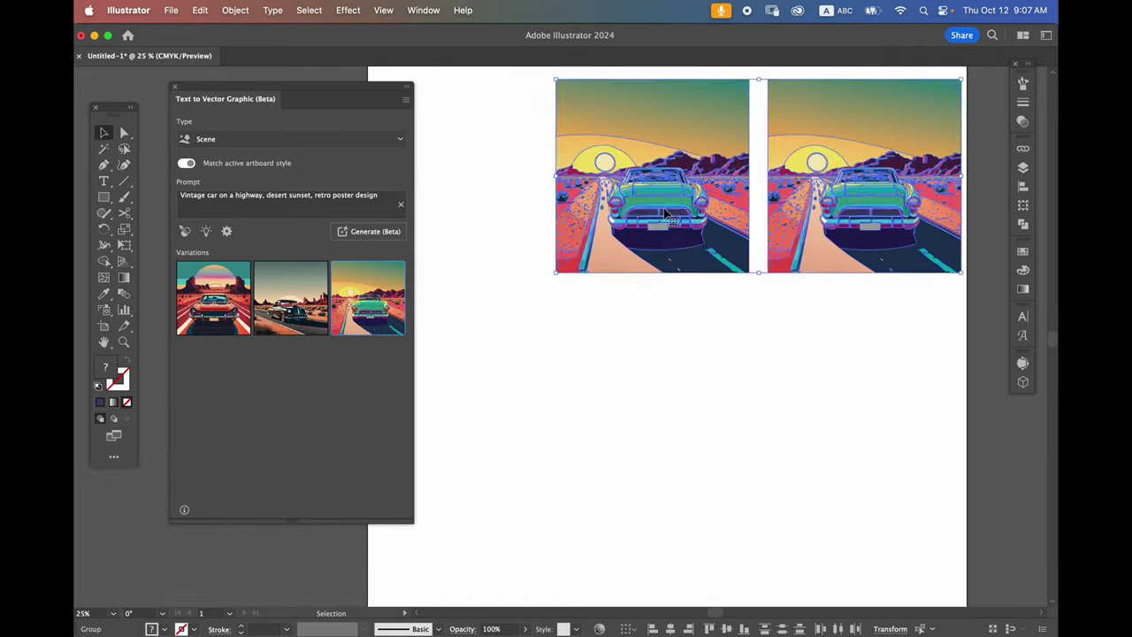
pyautogui.moveTo(656, 220)
pyautogui.mouseDown()
pyautogui.moveTo(538, 219)
pyautogui.moveTo(852, 273)
pyautogui.mouseUp()
# Step: Apply the black-car variation to the middle copy and try the third variation on the right
pyautogui.click(637, 257)
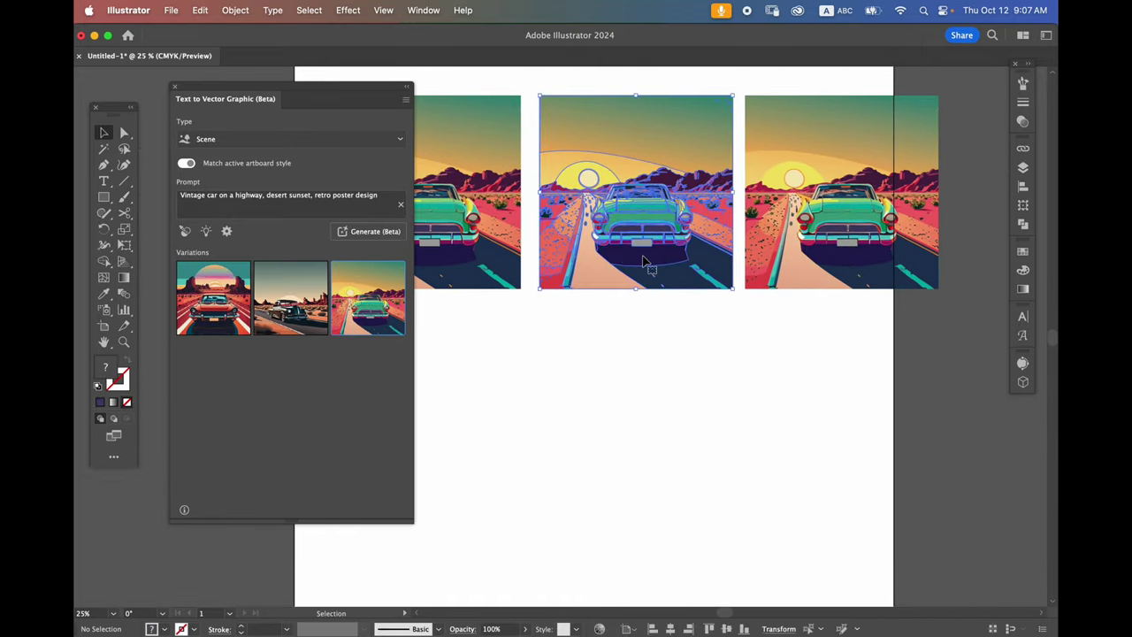
pyautogui.click(296, 320)
pyautogui.click(698, 326)
pyautogui.click(809, 271)
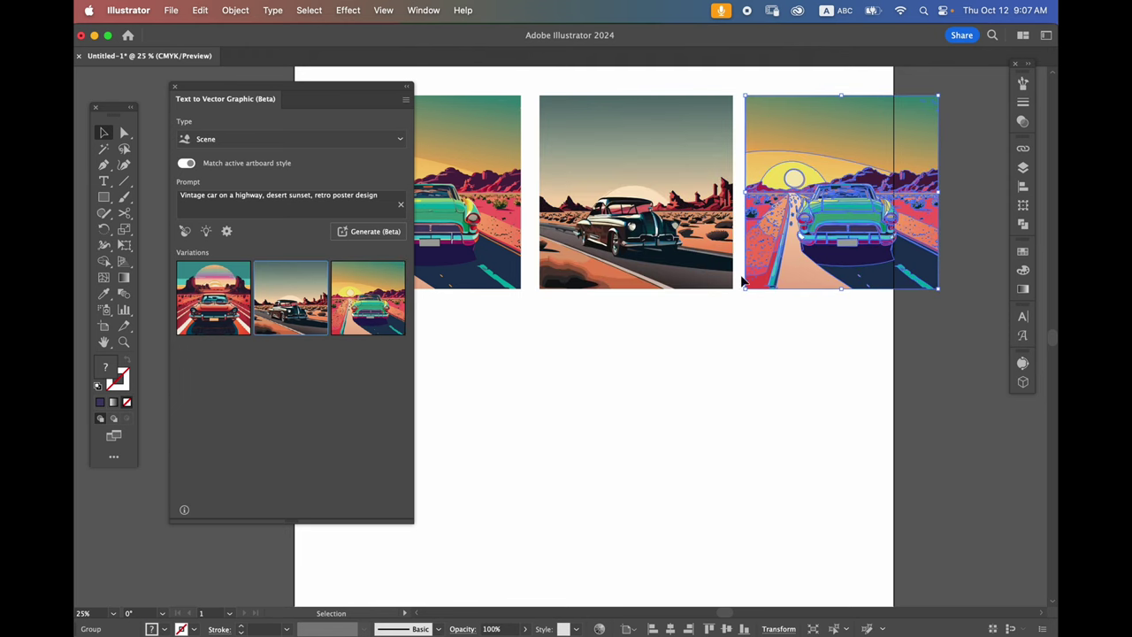
pyautogui.click(386, 305)
pyautogui.click(581, 384)
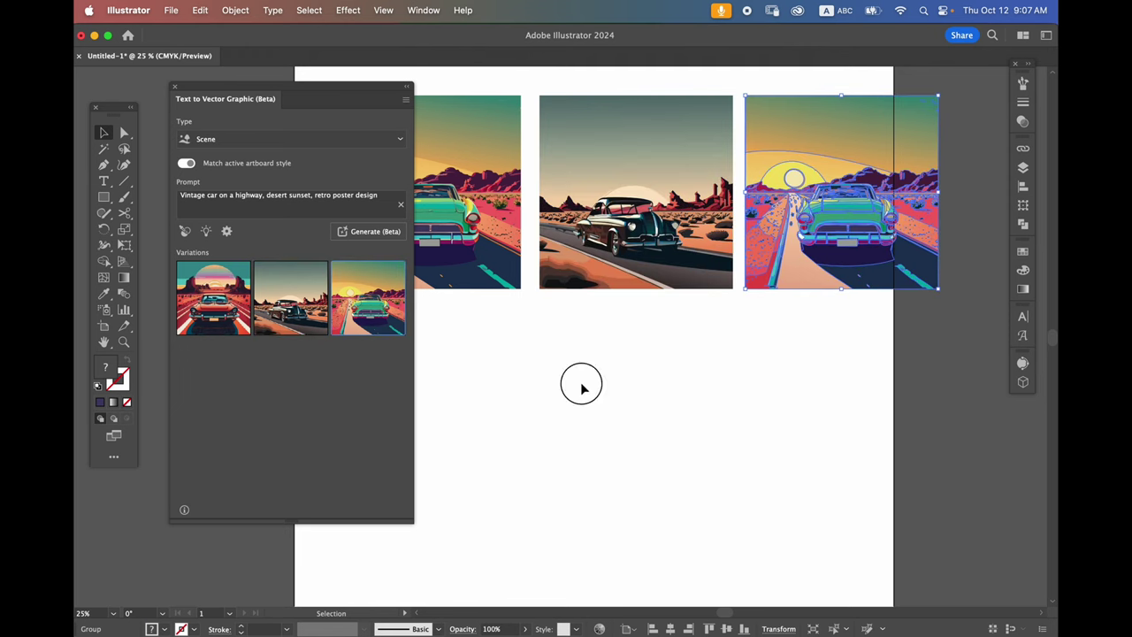
# Step: Swap the right copy for the red-car variation
pyautogui.click(786, 256)
pyautogui.click(668, 360)
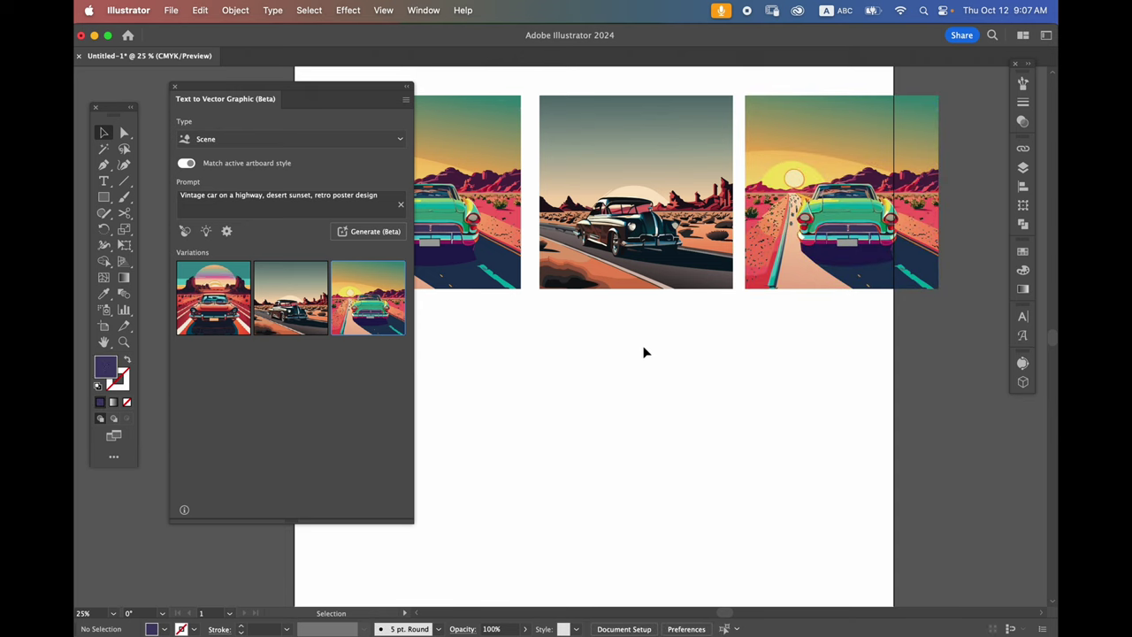
pyautogui.moveTo(638, 342); pyautogui.dragTo(721, 354)
pyautogui.click(867, 273)
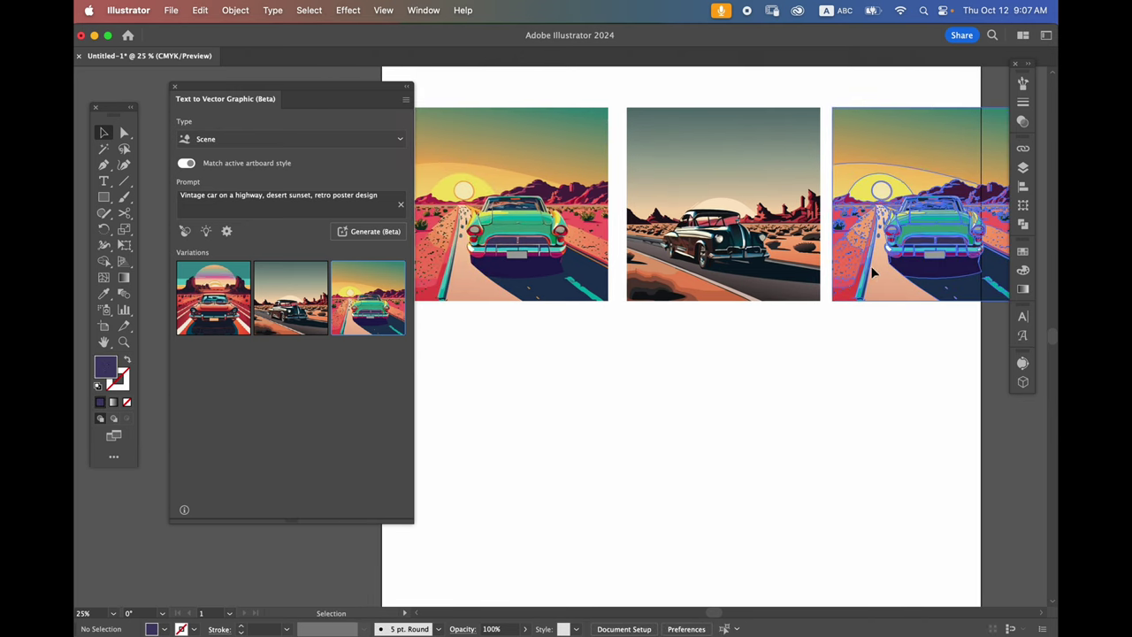
pyautogui.click(217, 300)
pyautogui.click(746, 375)
# Step: Zoom in to inspect the rear of the red car, then zoom back out to 50%
pyautogui.press('z')
pyautogui.click(847, 256)
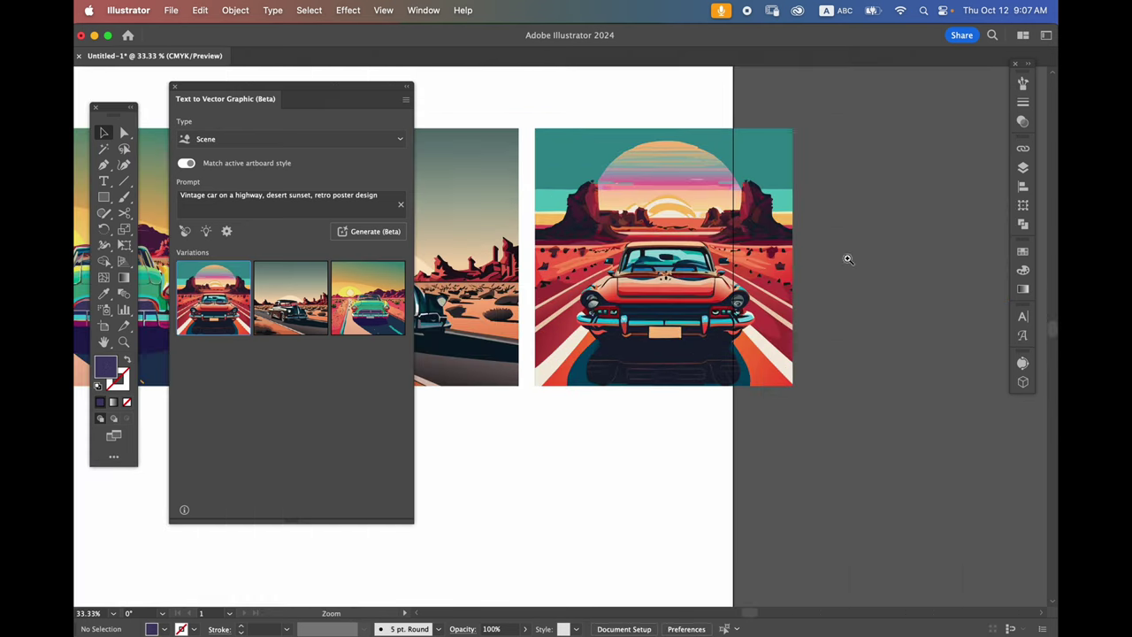
pyautogui.moveTo(677, 332)
pyautogui.mouseDown()
pyautogui.moveTo(653, 330)
pyautogui.moveTo(831, 271)
pyautogui.mouseUp()
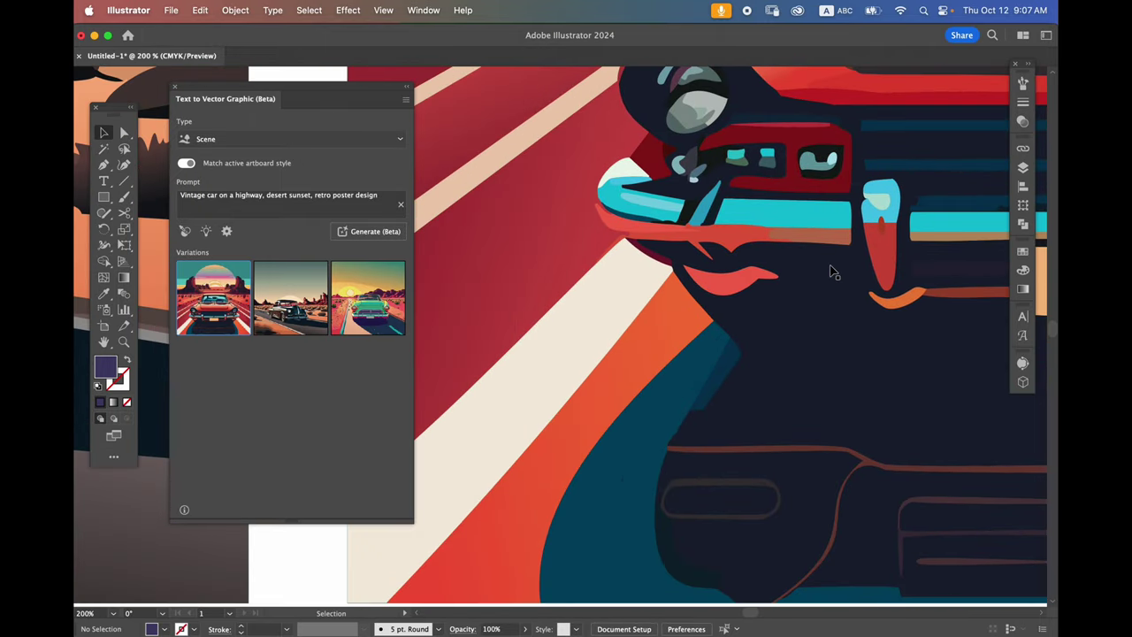
pyautogui.press('super+1')
pyautogui.press('super+minus')
pyautogui.press('super+minus')
# Step: Toggle Outline view to inspect the scenes' paths, then return to full colour
pyautogui.press('super+y')
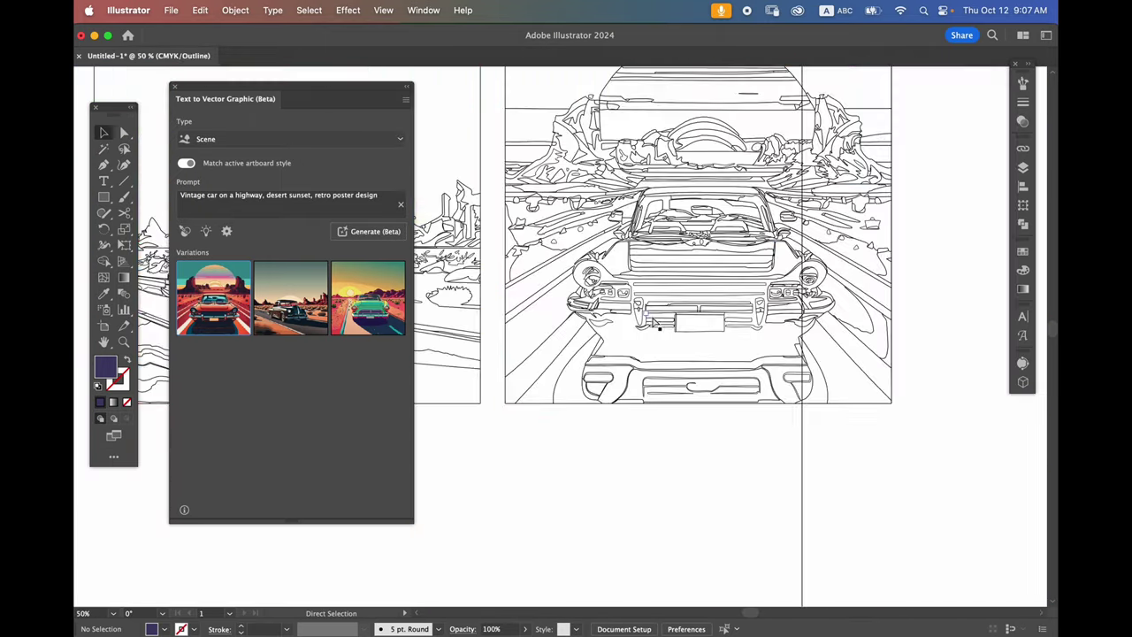
pyautogui.press('super+y')
pyautogui.press('super+y')
pyautogui.hscroll(-5, 632, 354)
pyautogui.hscroll(-3, 778, 337)
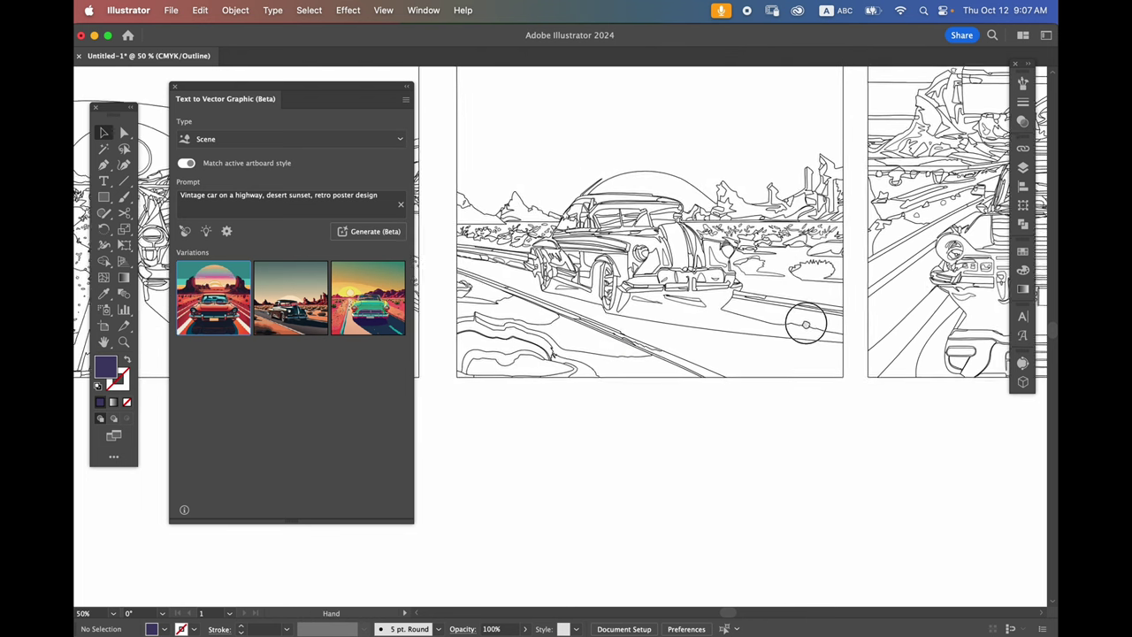
pyautogui.hscroll(-3, 804, 321)
pyautogui.press('super+y')
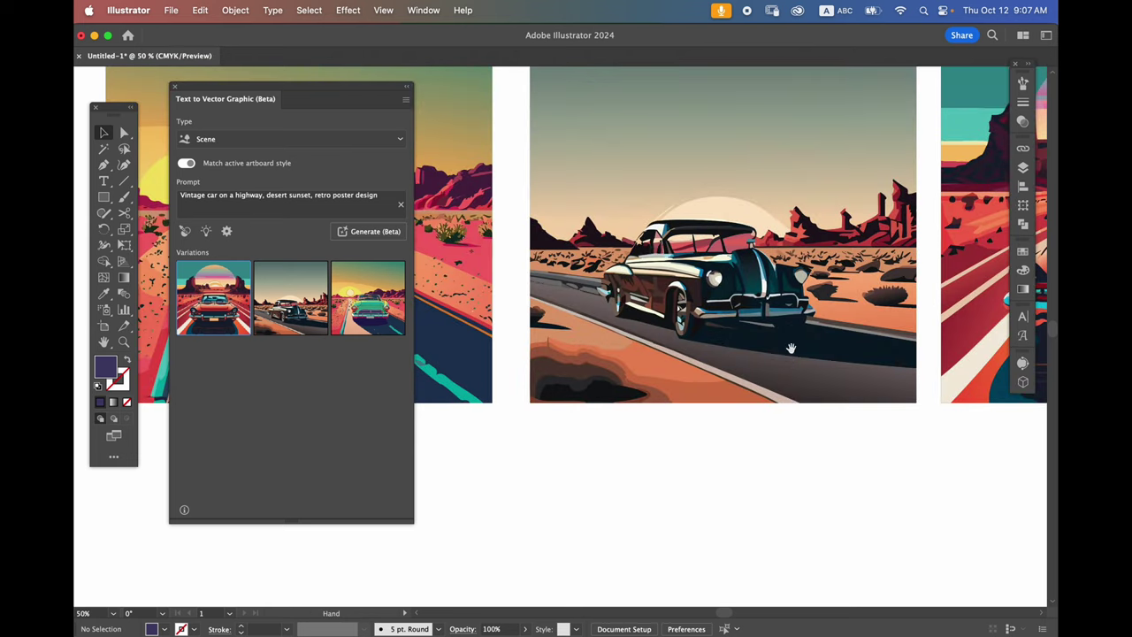
pyautogui.hscroll(1, 779, 345)
pyautogui.scroll(2, 665, 312)
pyautogui.scroll(1, 601, 281)
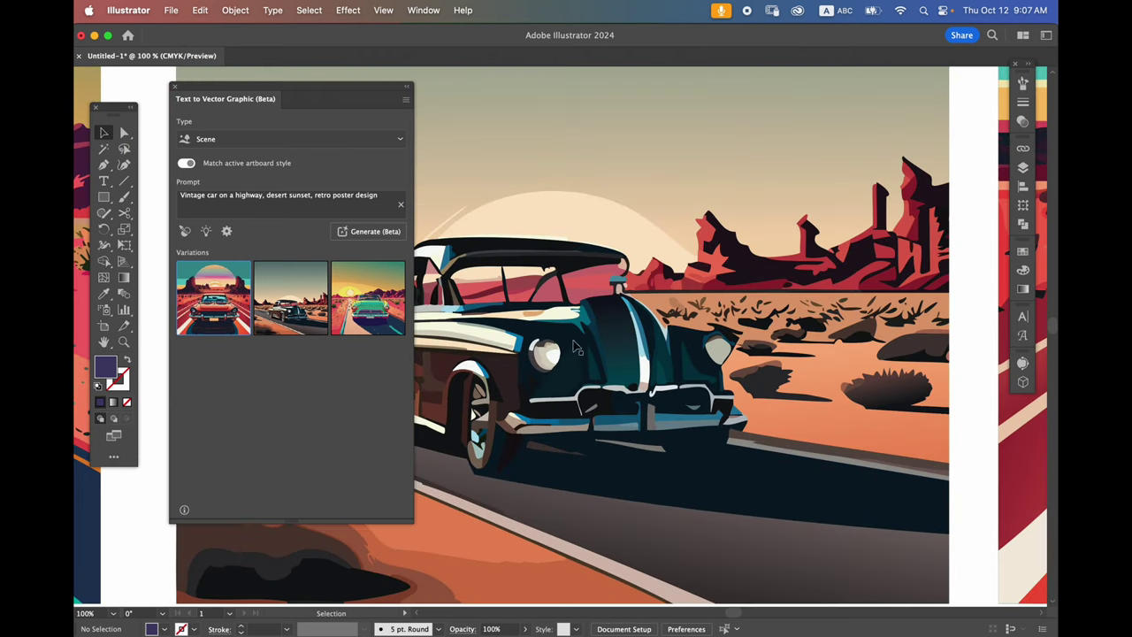
# Step: Change the prompt to a modern car at a beach sunset and generate new scenes
pyautogui.press('super+minus')
pyautogui.press('super+minus')
pyautogui.press('super+minus')
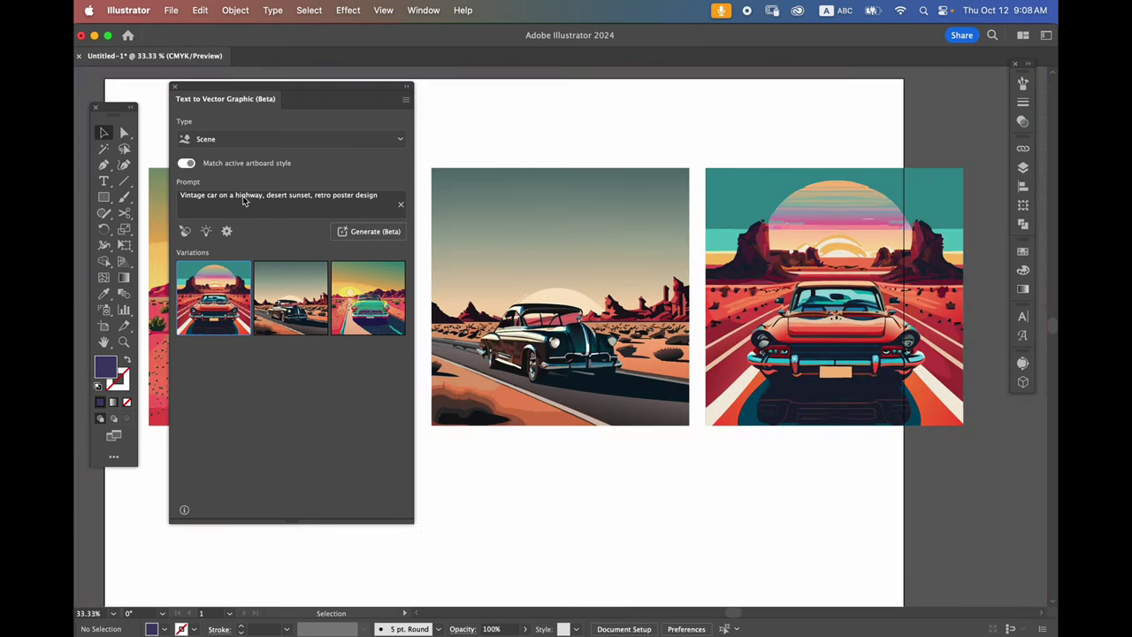
pyautogui.doubleClick(192, 195)
pyautogui.write('moderne')
pyautogui.press('BackSpace')
pyautogui.doubleClick(282, 195)
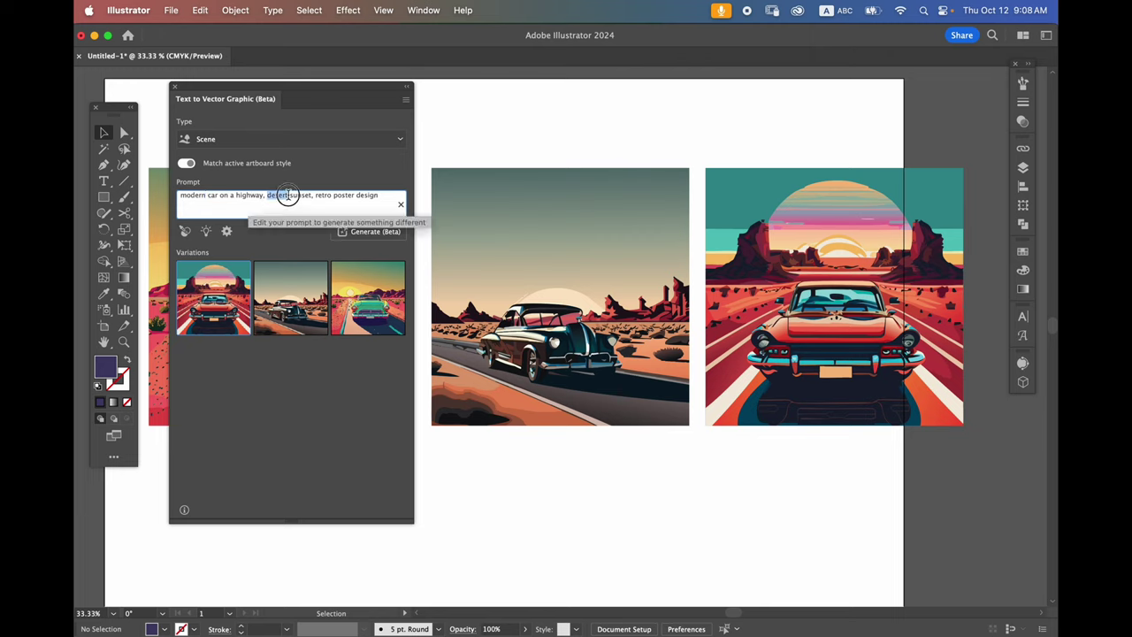
pyautogui.write('beach')
pyautogui.click(368, 231)
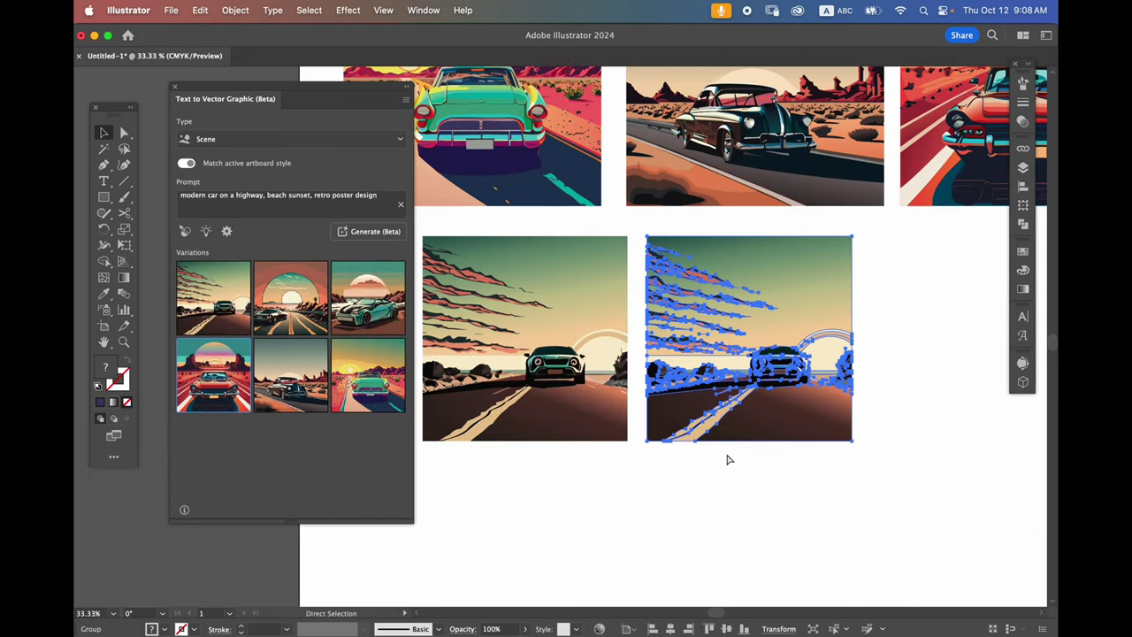
# Step: Review the new scenes and select all six car scenes together
pyautogui.scroll(3, 757, 285)
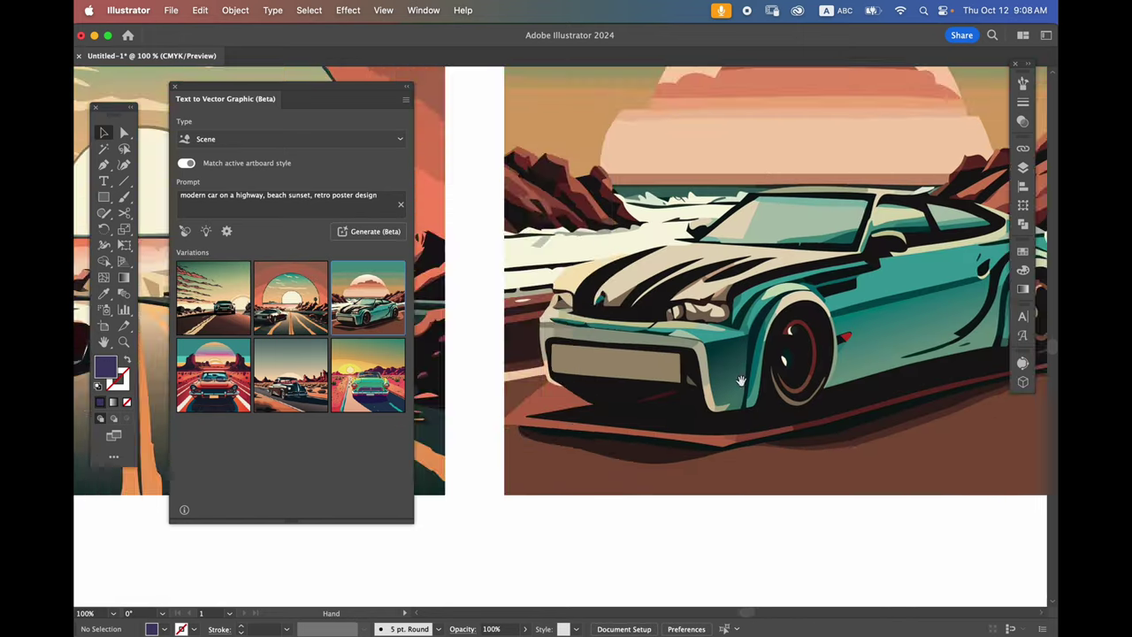
pyautogui.scroll(-3, 757, 284)
pyautogui.scroll(-3, 771, 421)
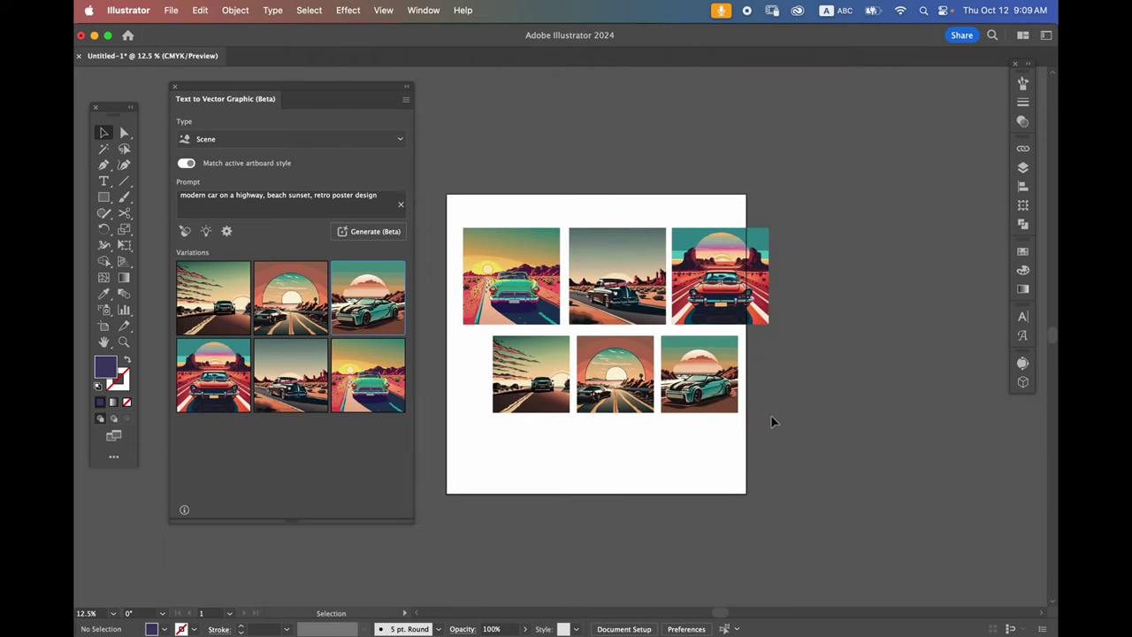
pyautogui.moveTo(449, 233); pyautogui.dragTo(770, 411)
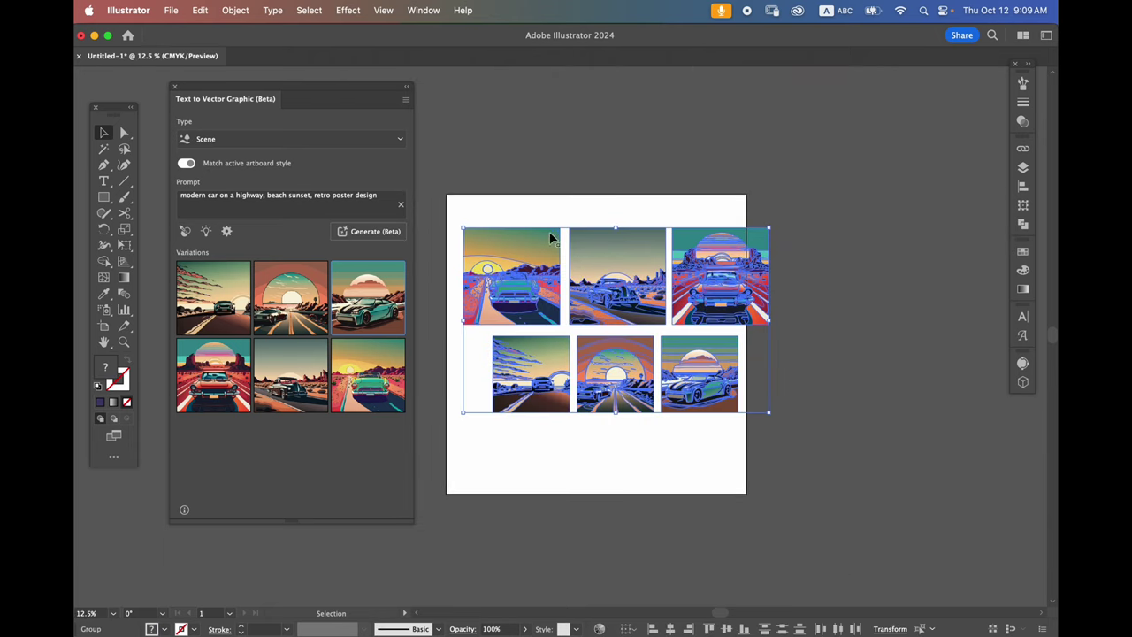
pyautogui.click(104, 181)
pyautogui.scroll(2, 611, 409)
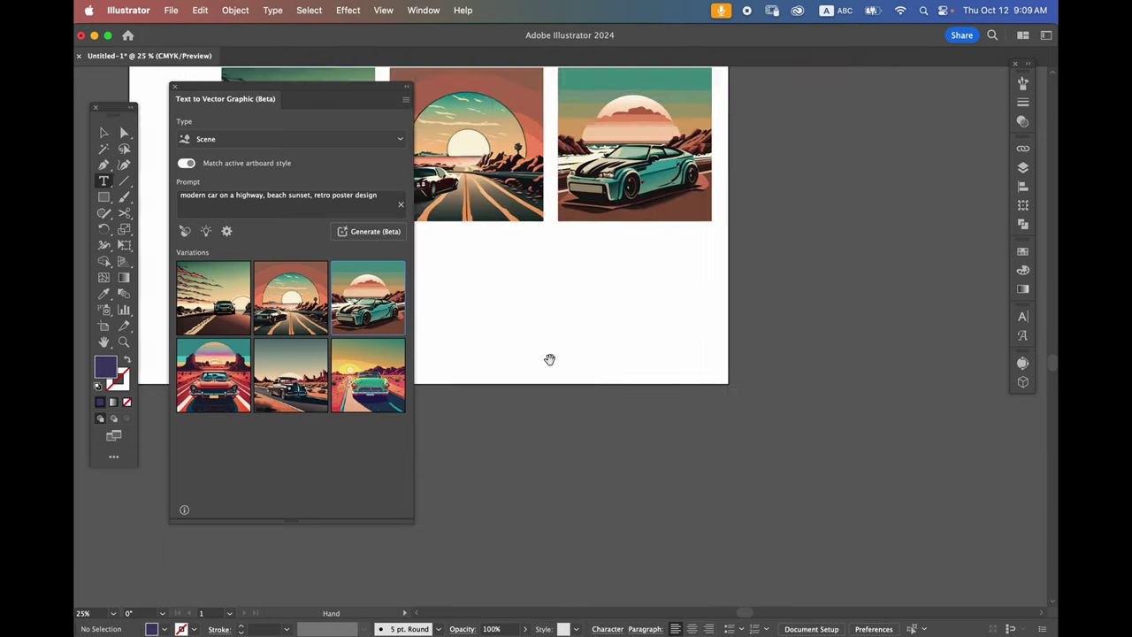
pyautogui.hscroll(-3, 548, 358)
# Step: Add the caption 'App recraft.ai' below the car scenes and scale it up
pyautogui.click(604, 271)
pyautogui.write('App')
pyautogui.press('super+equal')
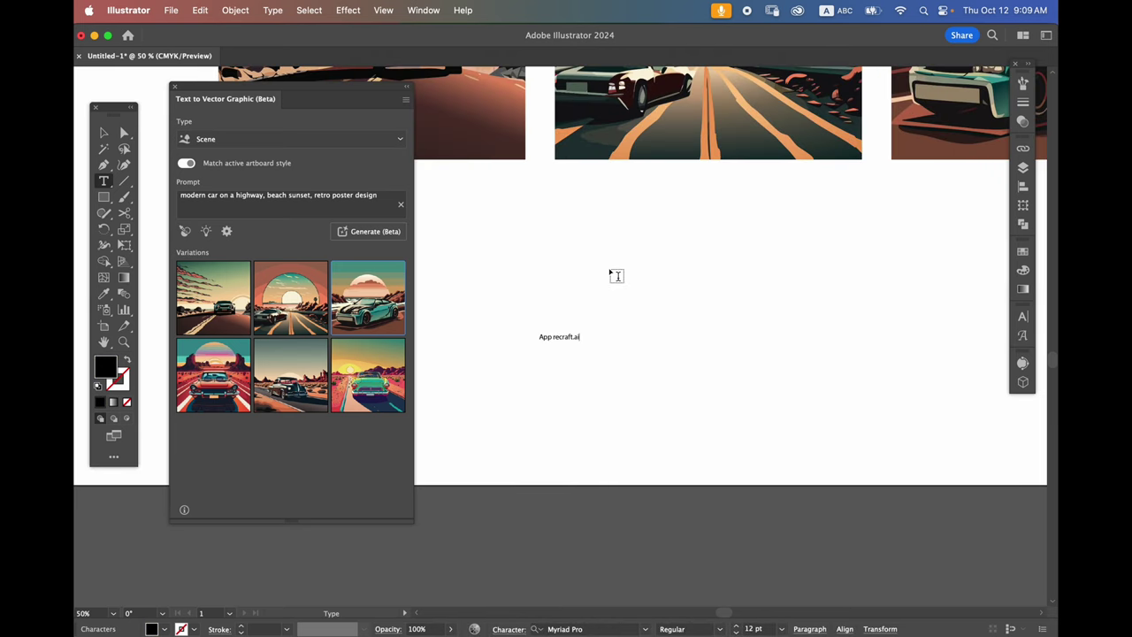
pyautogui.press('Escape')
pyautogui.moveTo(581, 341); pyautogui.dragTo(758, 441)
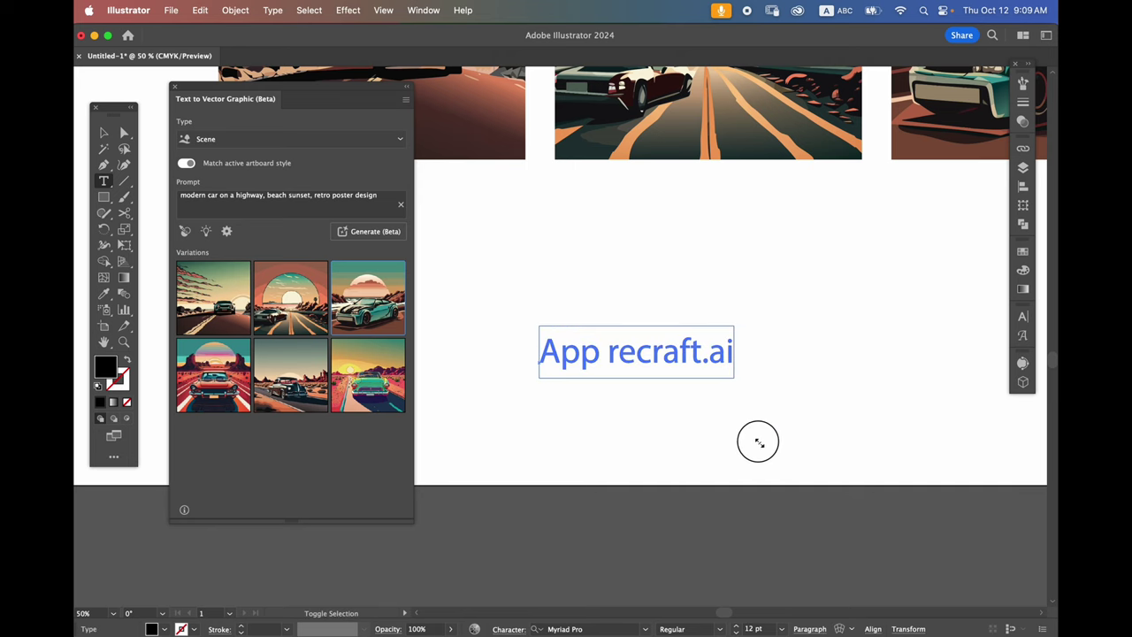
pyautogui.press('super+shift+a')
# Step: Move the group of car scenes above the artboard, leaving it empty
pyautogui.press('super+minus')
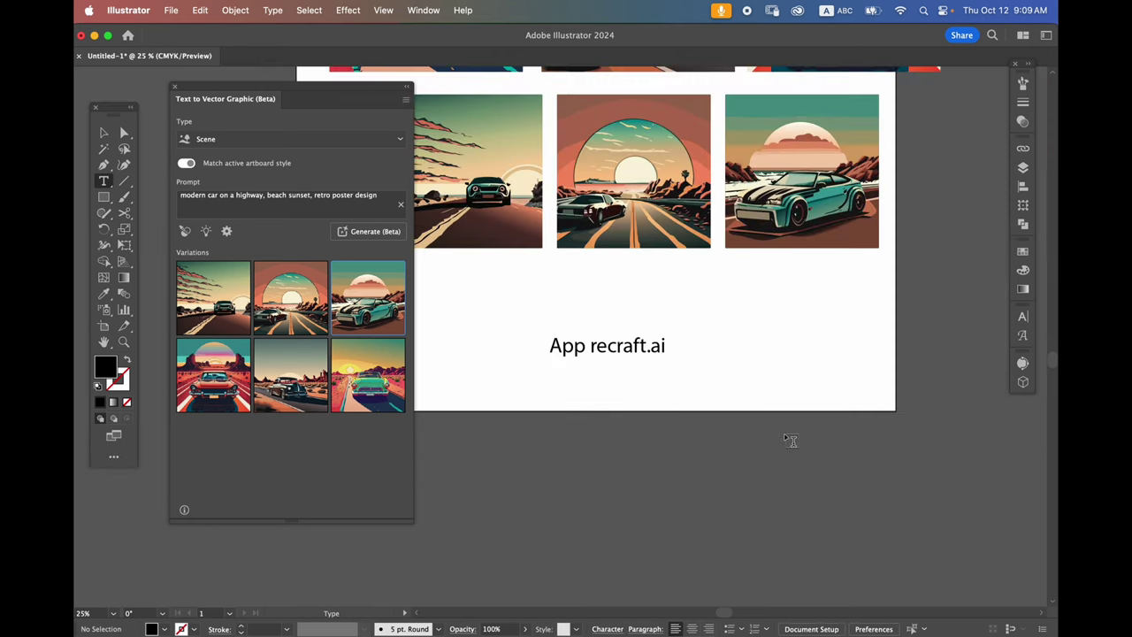
pyautogui.moveTo(677, 345)
pyautogui.mouseDown()
pyautogui.moveTo(728, 442)
pyautogui.moveTo(670, 399)
pyautogui.mouseUp()
pyautogui.press('v')
pyautogui.press('super+minus')
pyautogui.click(632, 404)
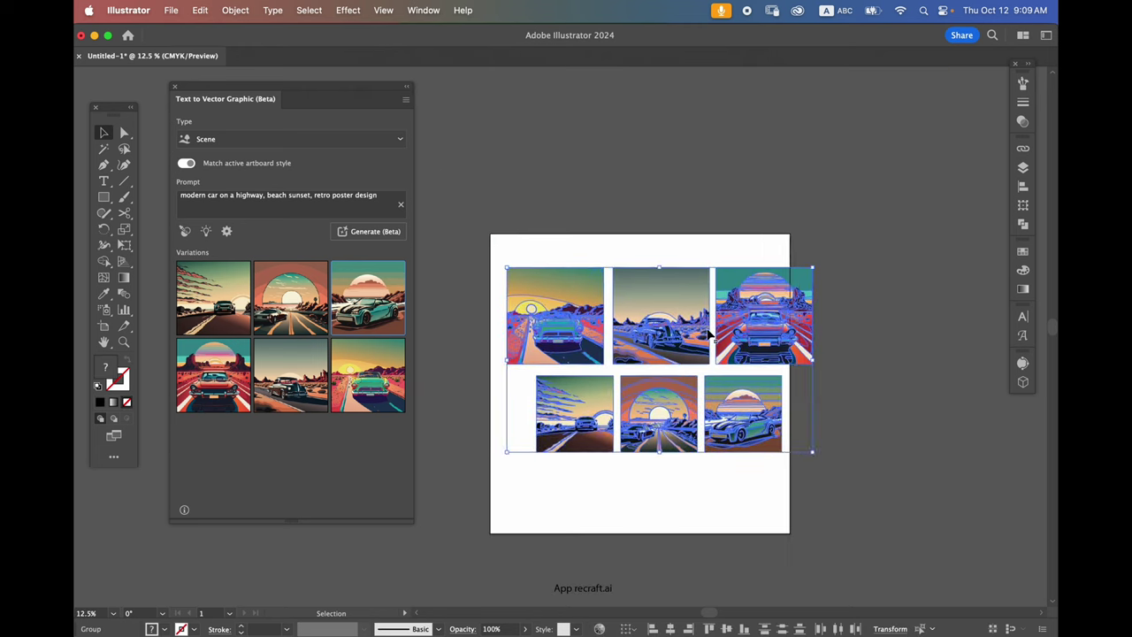
pyautogui.moveTo(611, 327); pyautogui.dragTo(592, 71)
pyautogui.click(548, 341)
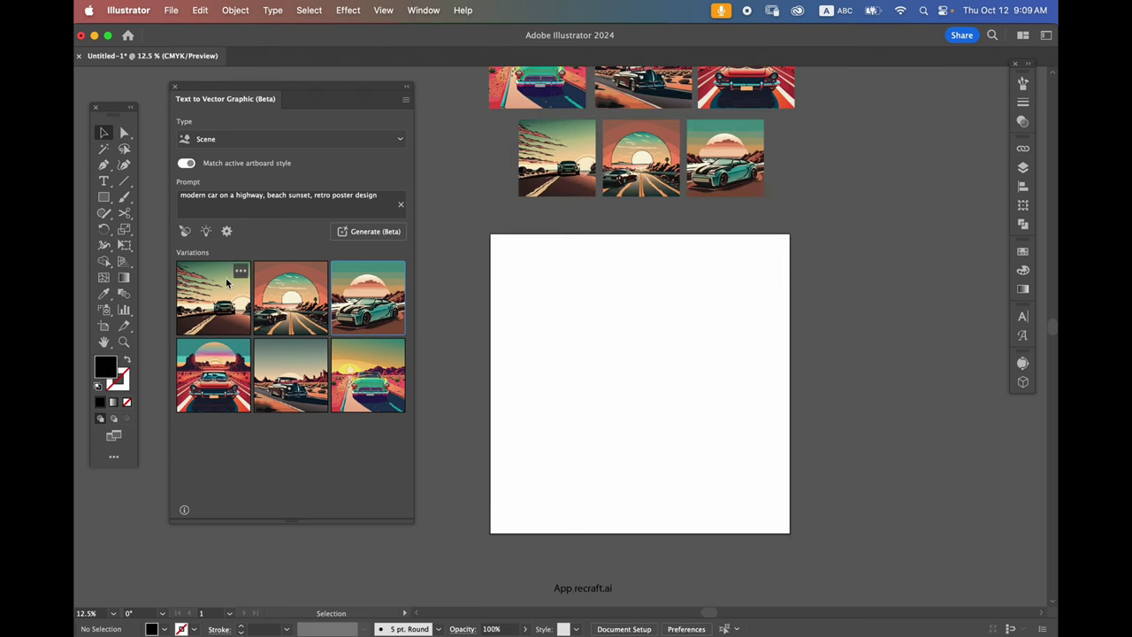
# Step: Draw a square and generate an Icon-type 'Geometric fox face with minimal details'
pyautogui.click(103, 197)
pyautogui.moveTo(534, 256); pyautogui.dragTo(637, 358)
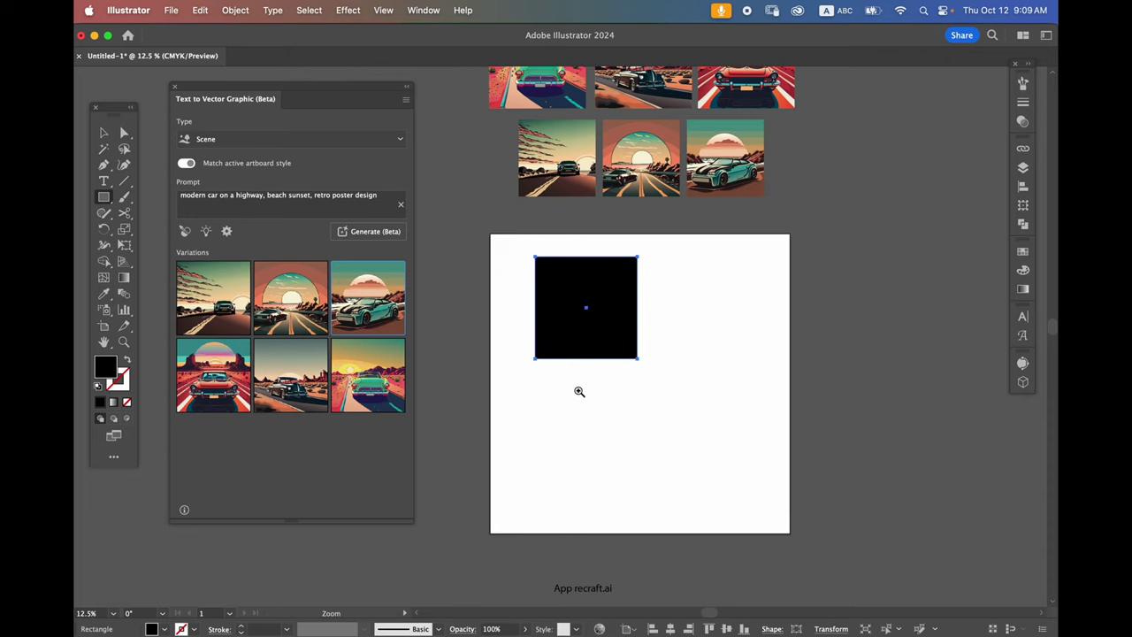
pyautogui.moveTo(580, 391); pyautogui.dragTo(634, 323)
pyautogui.click(388, 143)
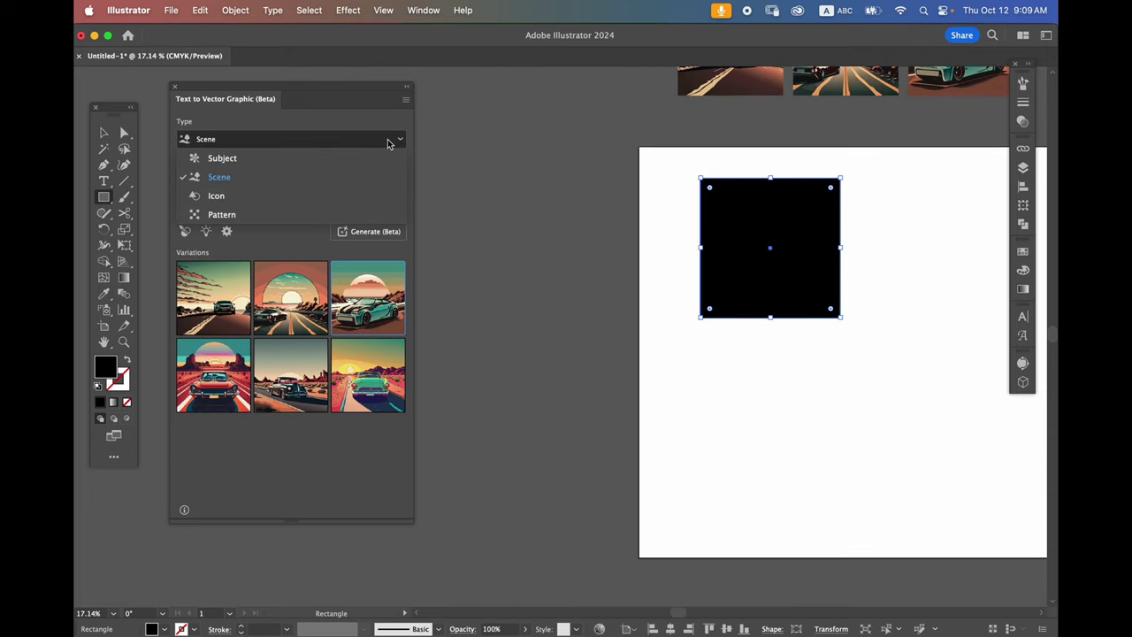
pyautogui.click(312, 195)
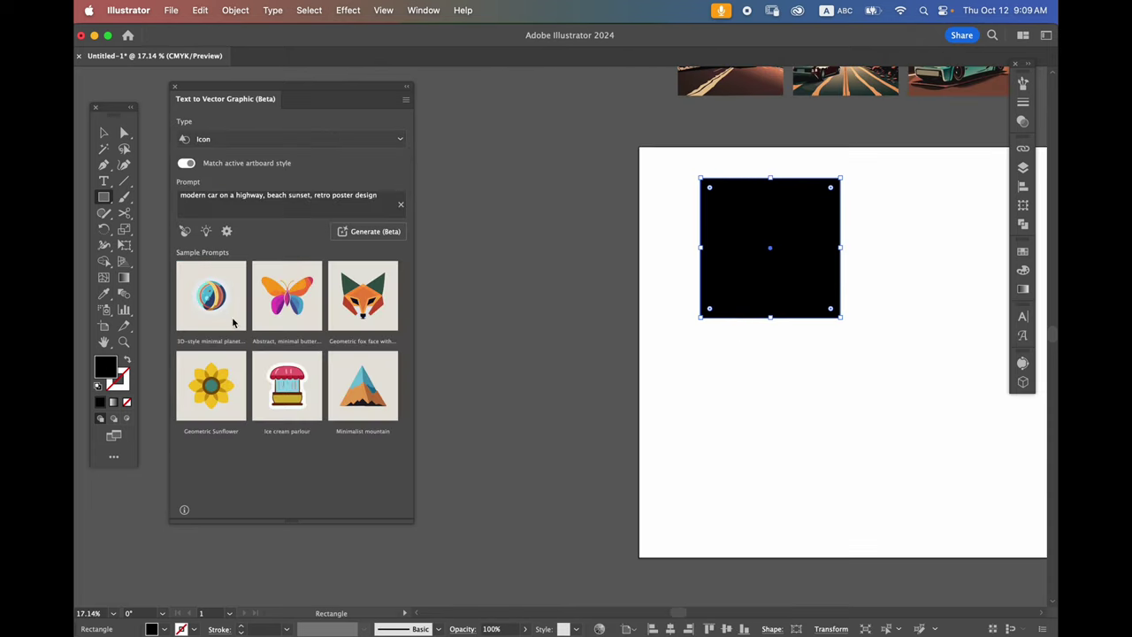
pyautogui.click(363, 311)
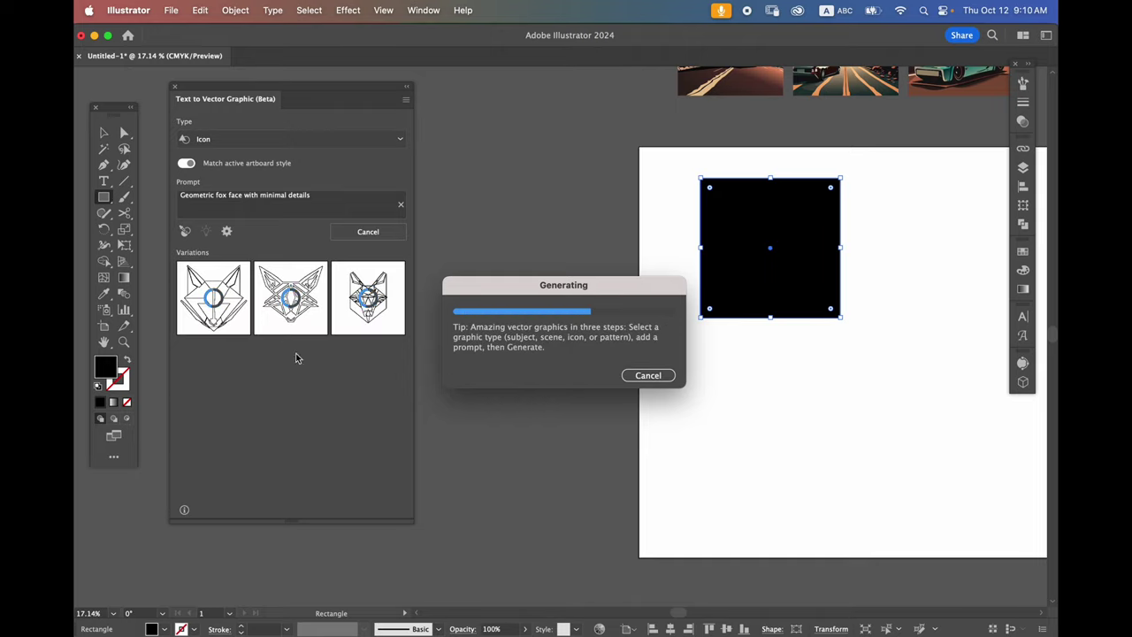
# Step: Duplicate the fox icon into a row of three
pyautogui.press('super+equal')
pyautogui.press('super+equal')
pyautogui.press('v')
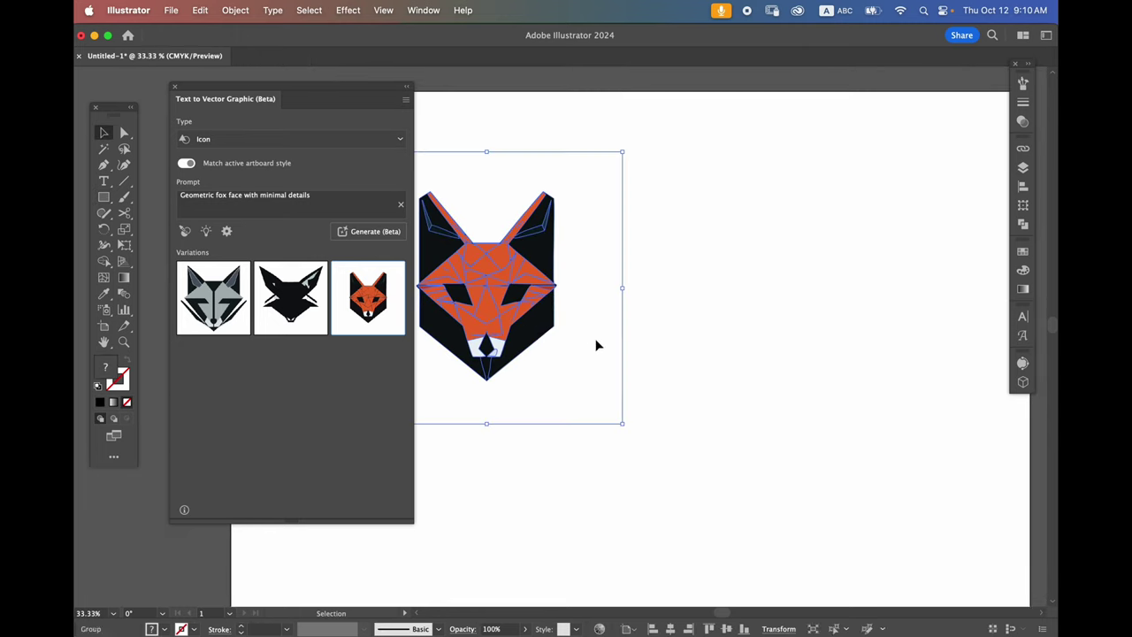
pyautogui.moveTo(597, 345); pyautogui.dragTo(801, 345)
pyautogui.hotkey('ctrl', 'd')
# Step: Replace the middle fox with the black fox and the right one with the grey wolf
pyautogui.click(707, 354)
pyautogui.click(290, 298)
pyautogui.click(718, 402)
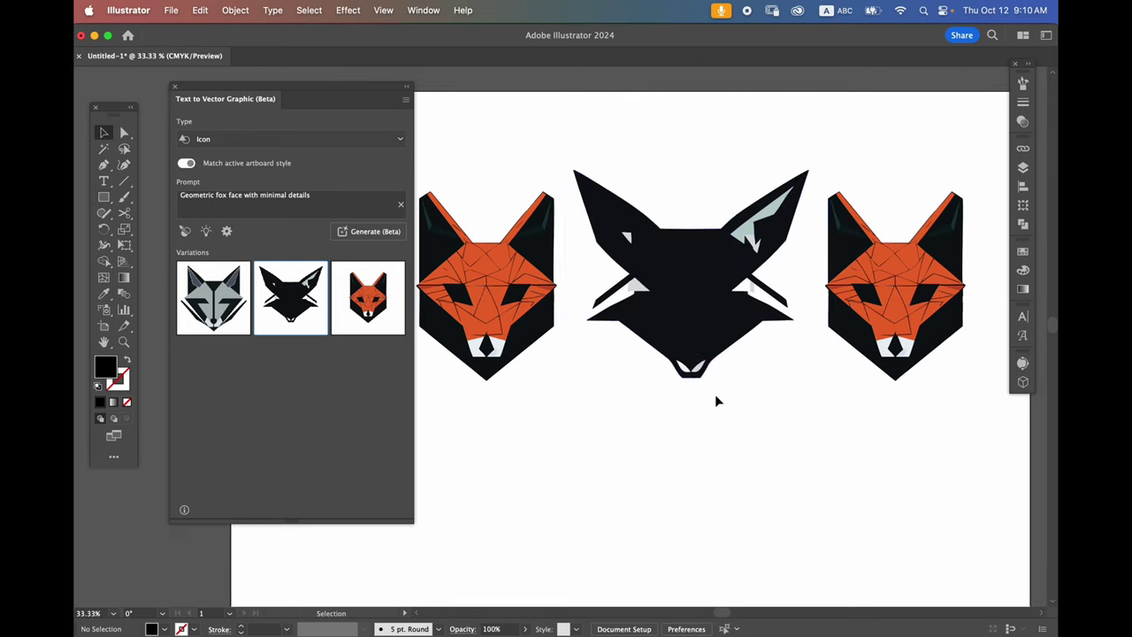
pyautogui.click(895, 283)
pyautogui.click(213, 297)
pyautogui.click(604, 436)
# Step: Space the orange fox, black fox and grey wolf icons evenly across the artboard
pyautogui.press('super+minus')
pyautogui.press('super+minus')
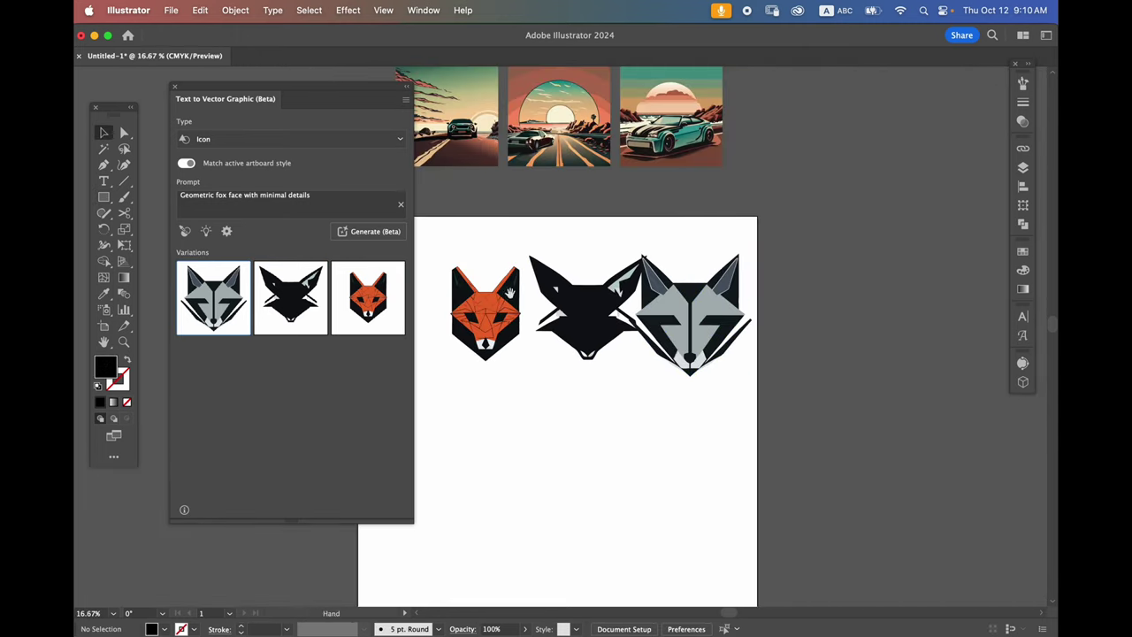
pyautogui.moveTo(510, 293); pyautogui.dragTo(572, 286)
pyautogui.moveTo(548, 310); pyautogui.dragTo(480, 310)
pyautogui.moveTo(619, 301); pyautogui.dragTo(575, 301)
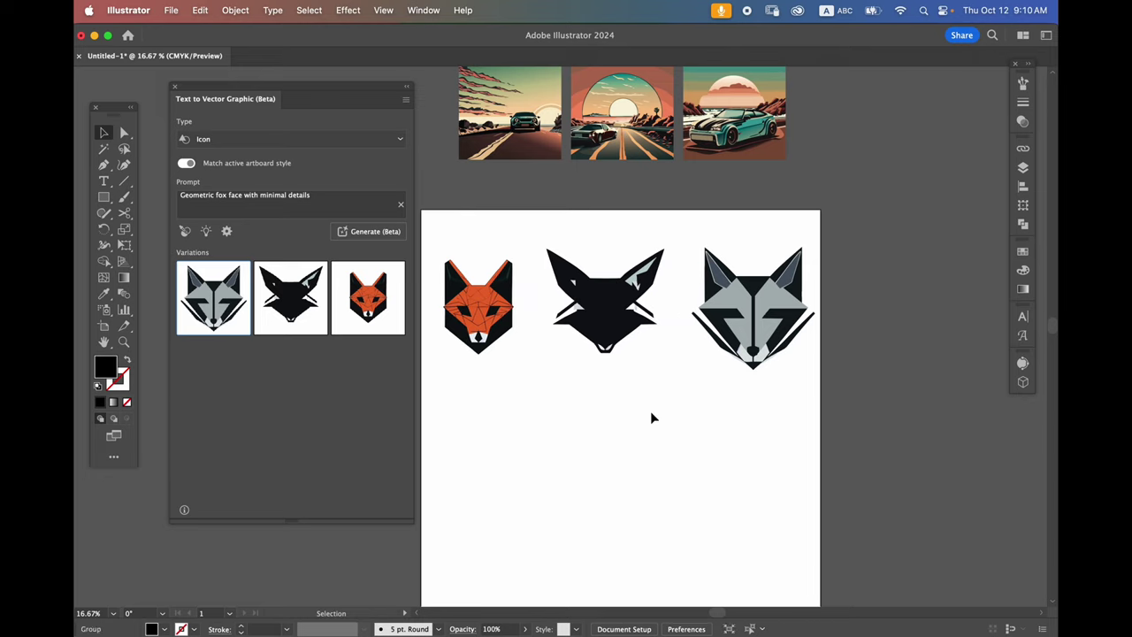
pyautogui.click(752, 309)
pyautogui.click(646, 434)
pyautogui.moveTo(743, 367); pyautogui.dragTo(789, 324)
pyautogui.moveTo(847, 348); pyautogui.dragTo(474, 301)
pyautogui.click(693, 410)
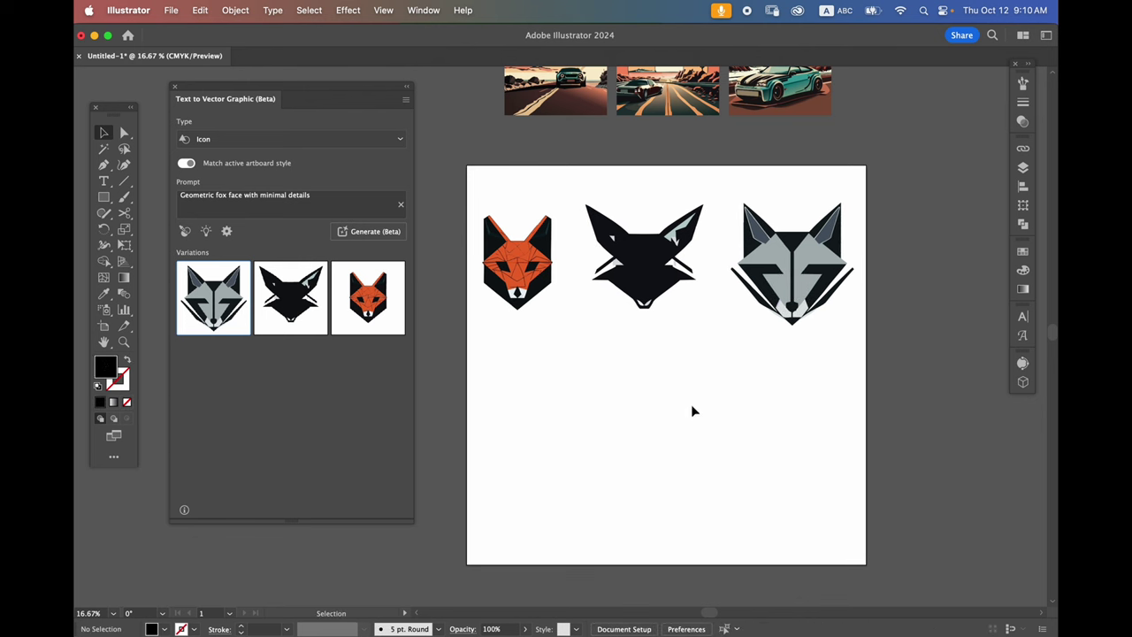
pyautogui.press('super+Tab')
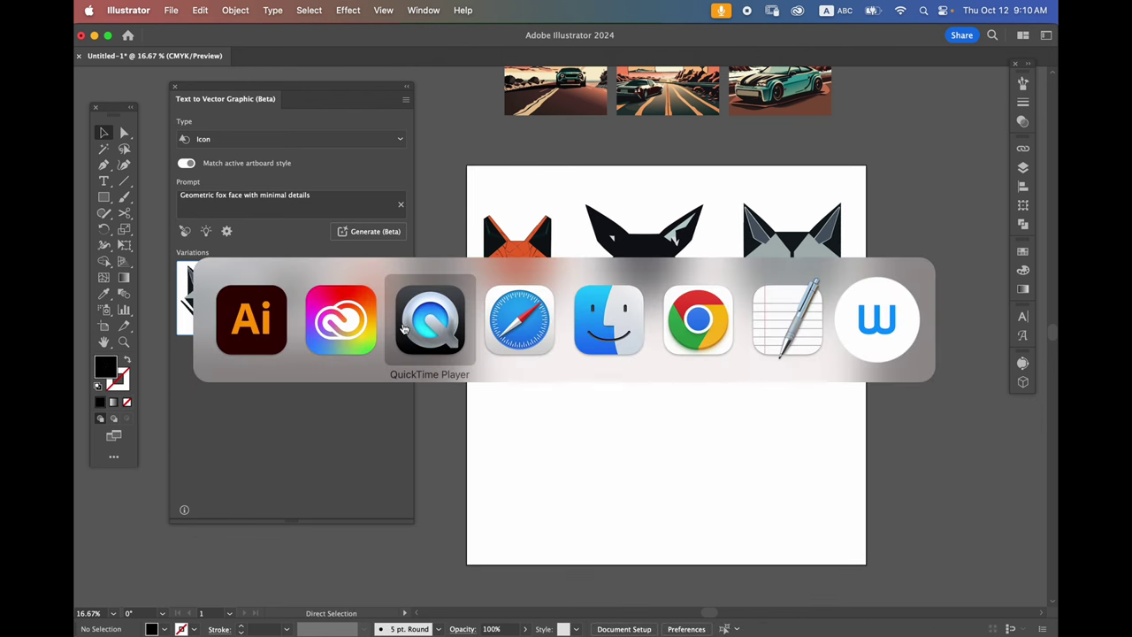
# Step: Highlight the guidelines' personal-use-only Commercial Use section in Safari, then return to Illustrator
pyautogui.click(521, 326)
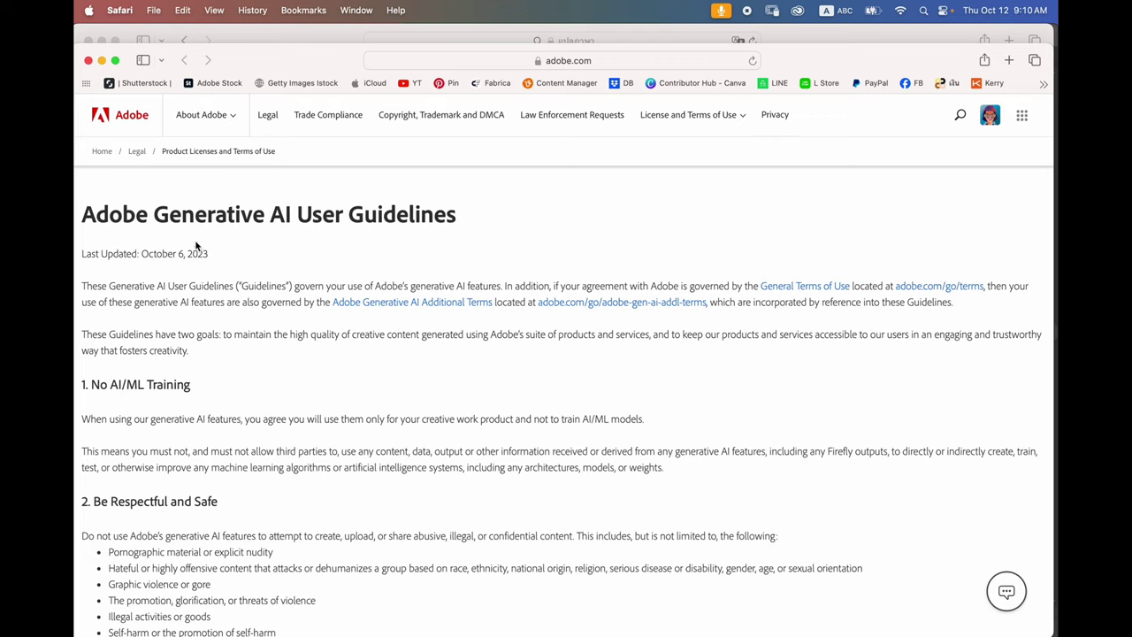
pyautogui.scroll(-3, 265, 265)
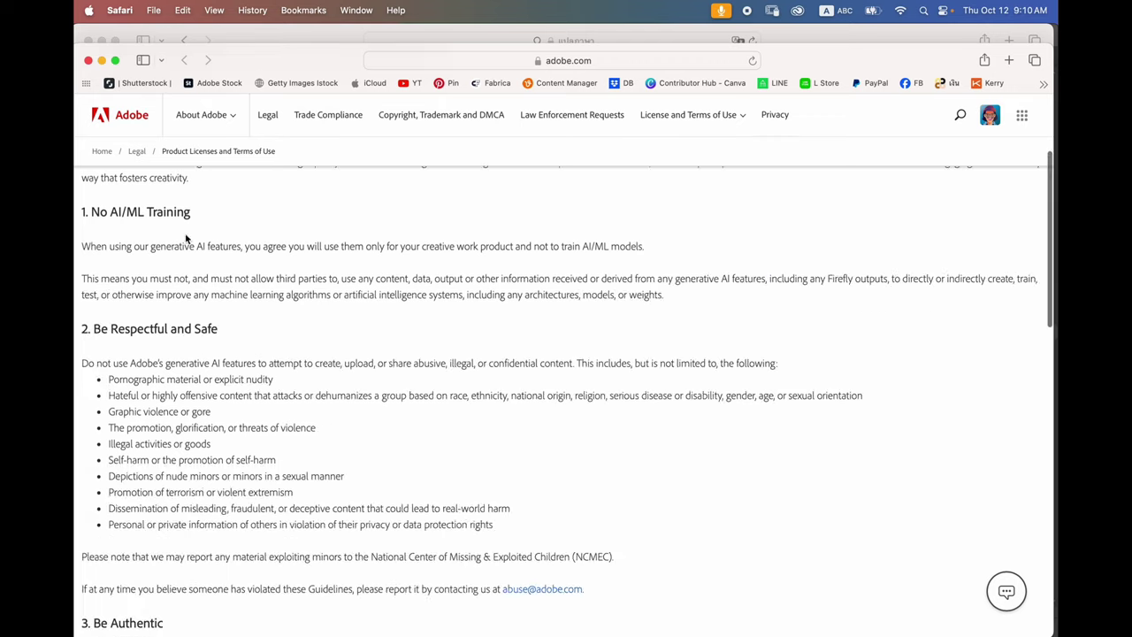
pyautogui.scroll(-5, 221, 292)
pyautogui.scroll(-5, 176, 318)
pyautogui.tripleClick(163, 341)
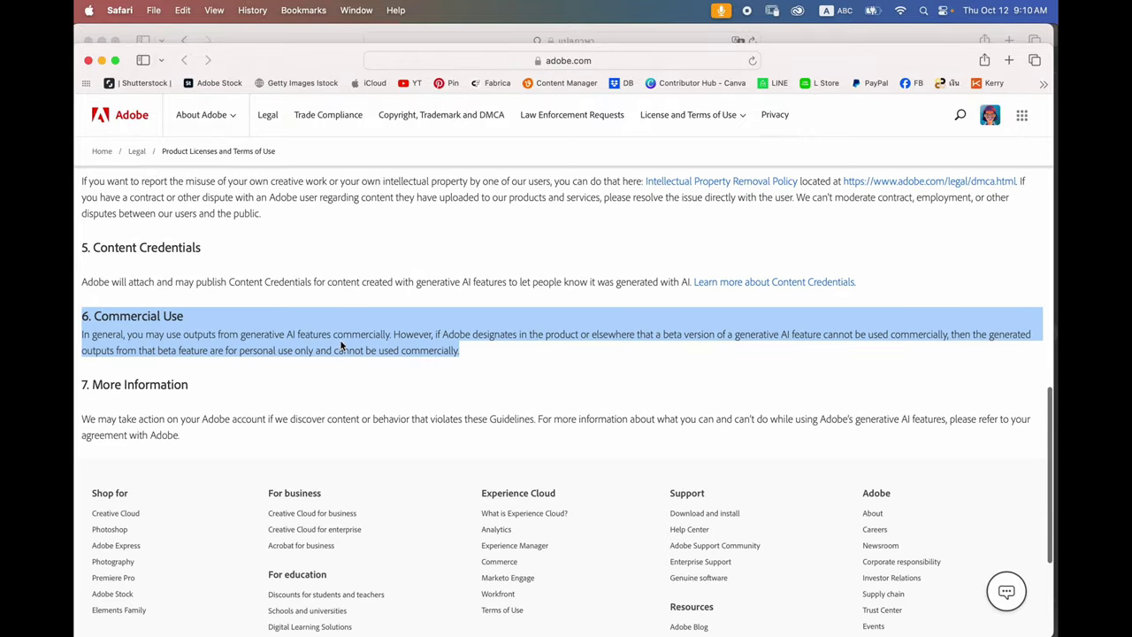
pyautogui.click(242, 357)
pyautogui.moveTo(239, 352); pyautogui.dragTo(464, 354)
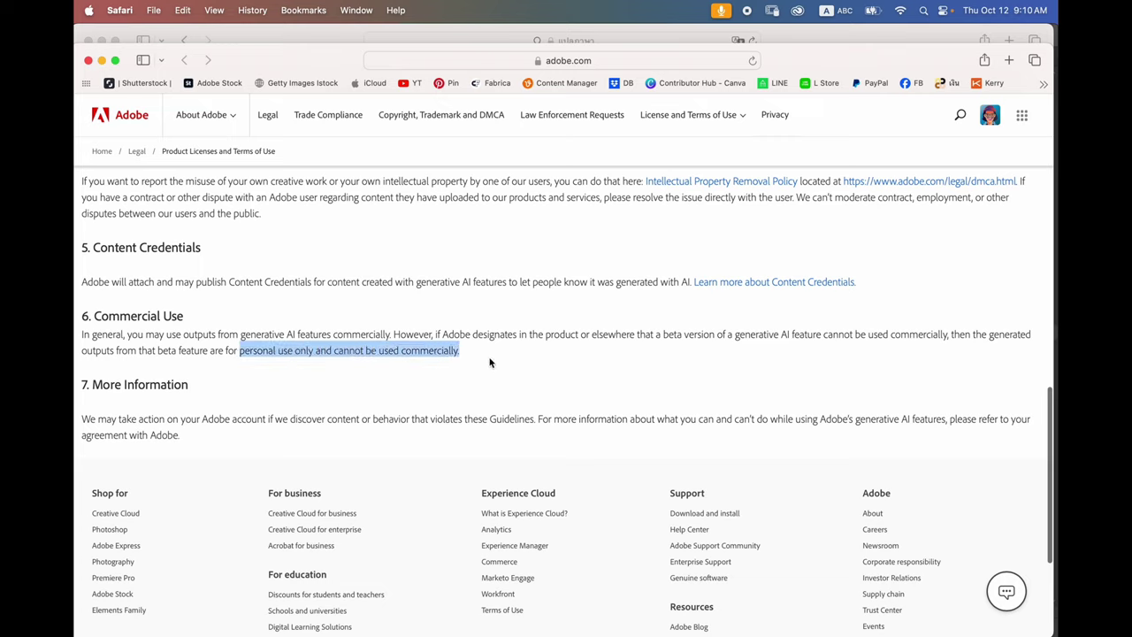
pyautogui.click(468, 368)
pyautogui.press('super+Tab')
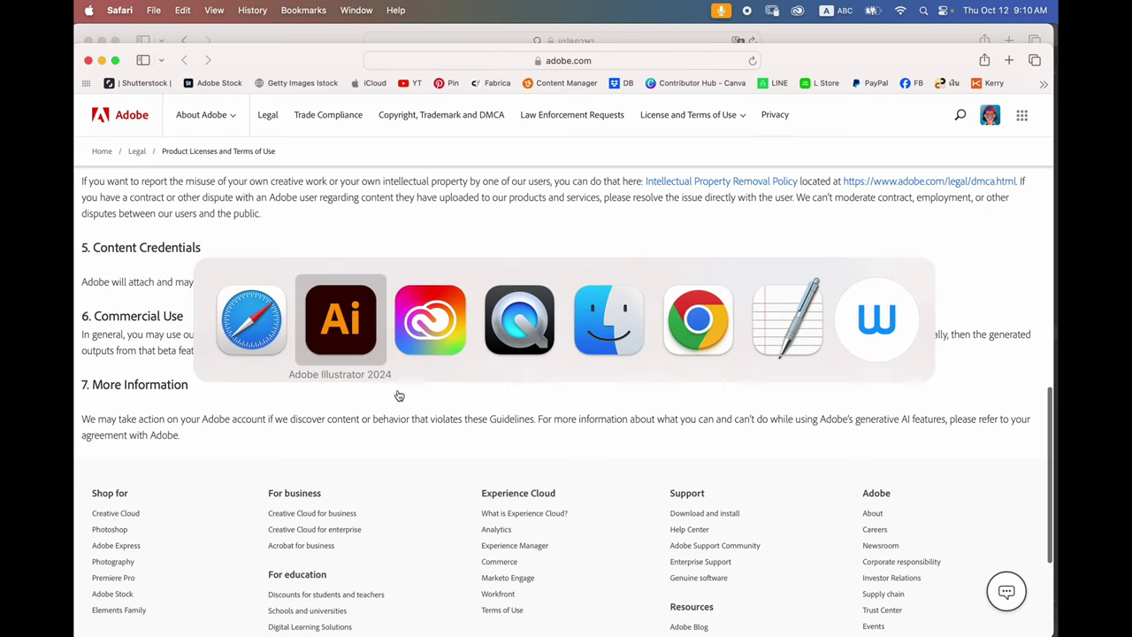
pyautogui.click(334, 353)
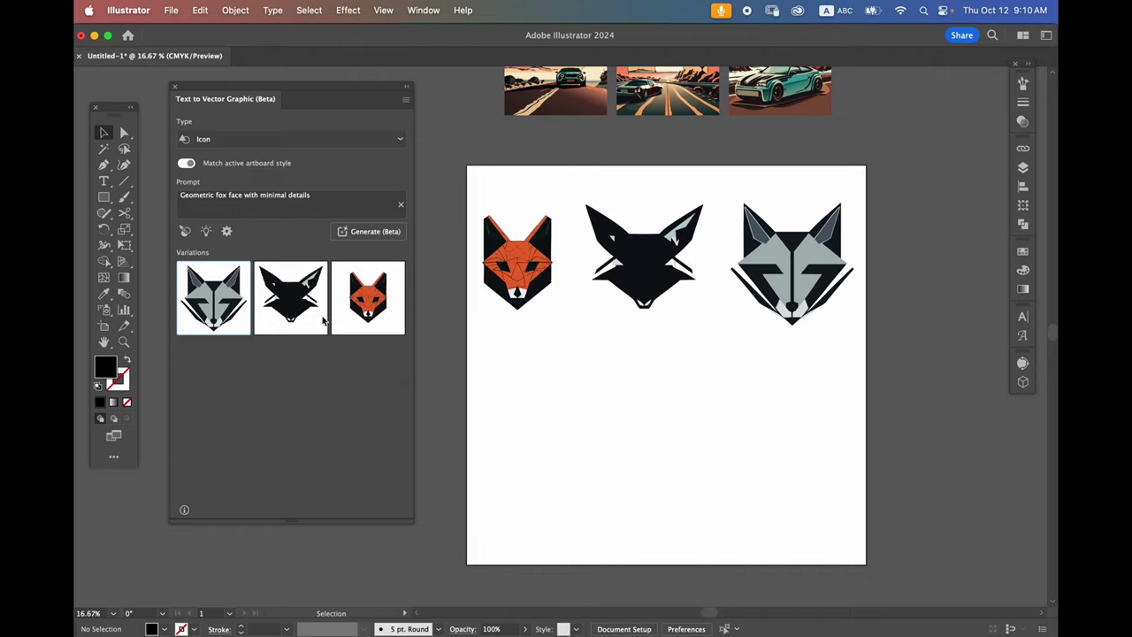
# Step: Turn on the Style picker, set the generation Detail level to 5, and generate new fox variations
pyautogui.click(186, 233)
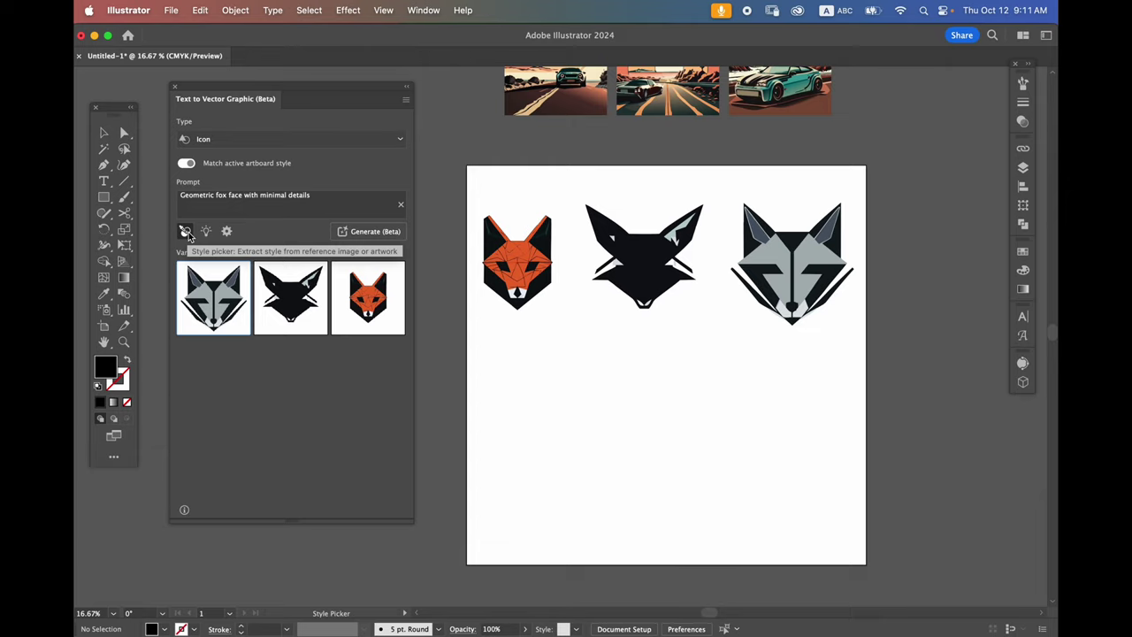
pyautogui.click(206, 233)
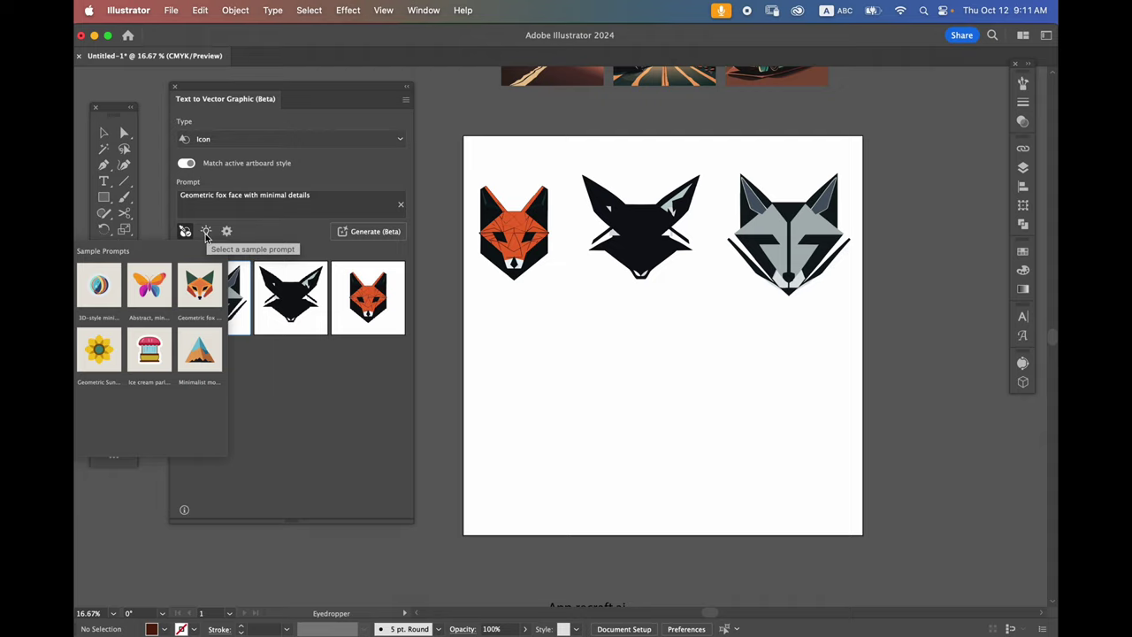
pyautogui.click(227, 232)
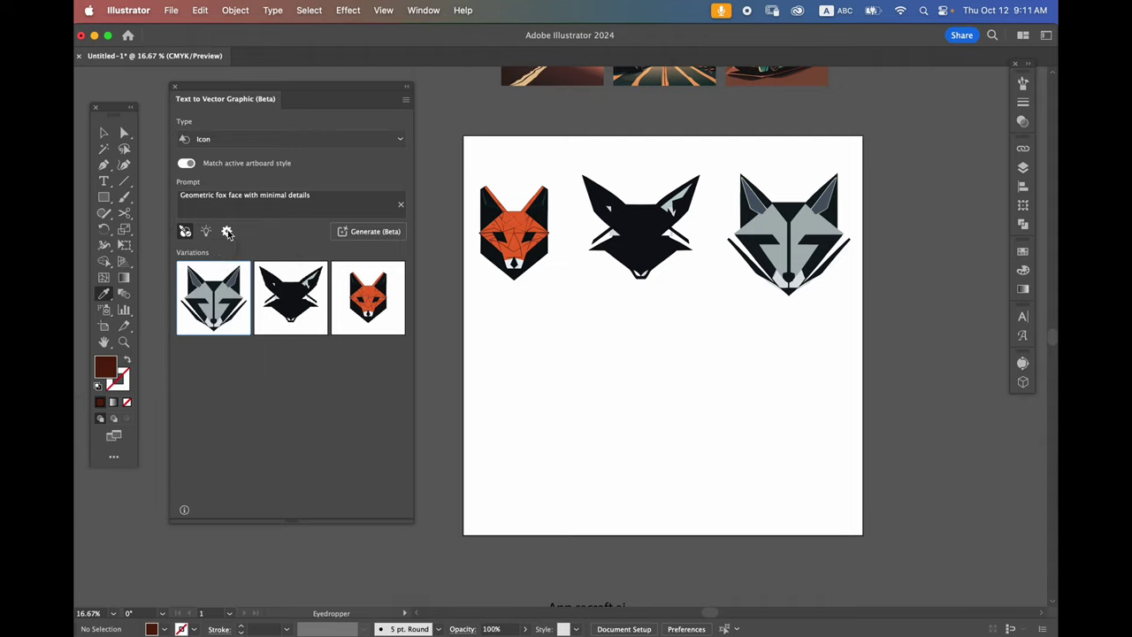
pyautogui.click(227, 231)
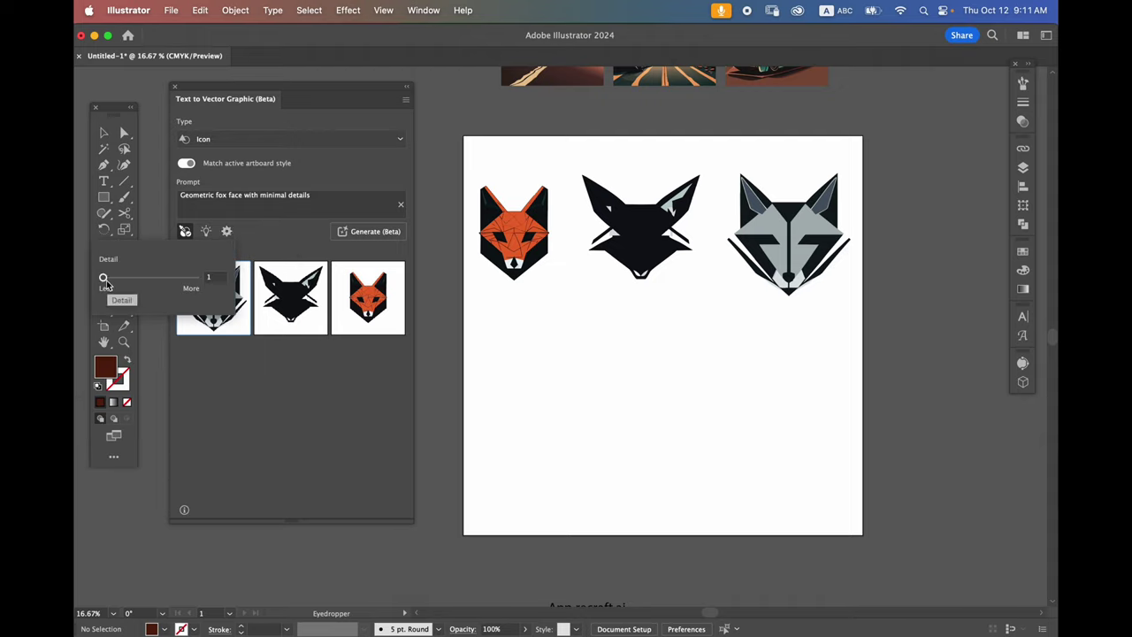
pyautogui.moveTo(114, 283)
pyautogui.mouseDown()
pyautogui.moveTo(195, 288)
pyautogui.moveTo(147, 285)
pyautogui.mouseUp()
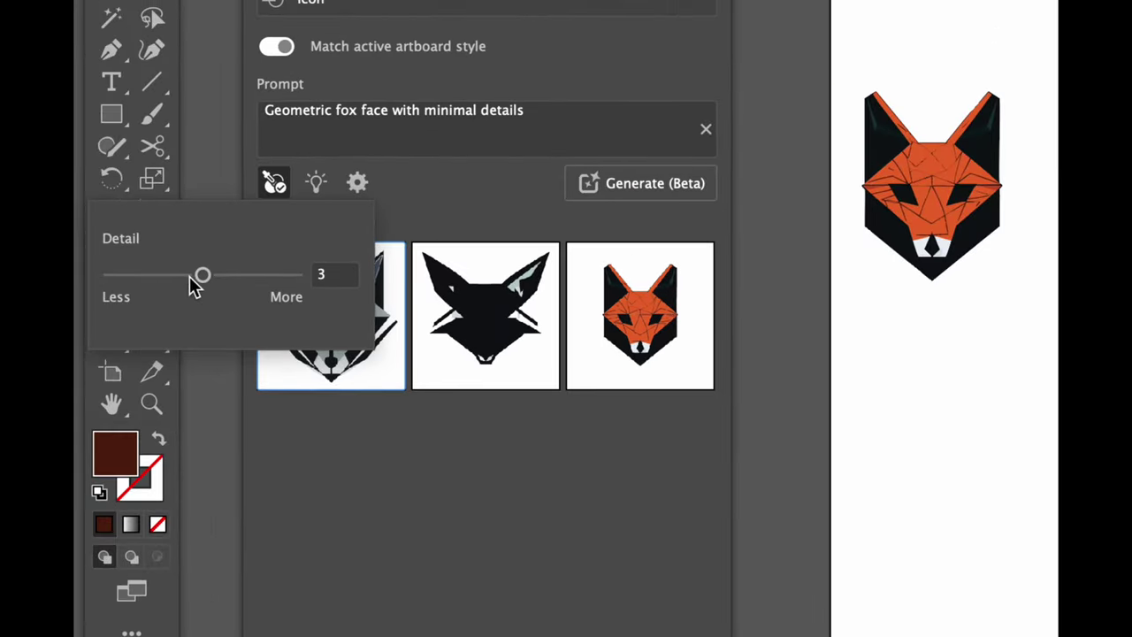
pyautogui.moveTo(147, 278); pyautogui.dragTo(133, 278)
pyautogui.moveTo(272, 278)
pyautogui.mouseDown()
pyautogui.moveTo(112, 291)
pyautogui.moveTo(271, 298)
pyautogui.mouseUp()
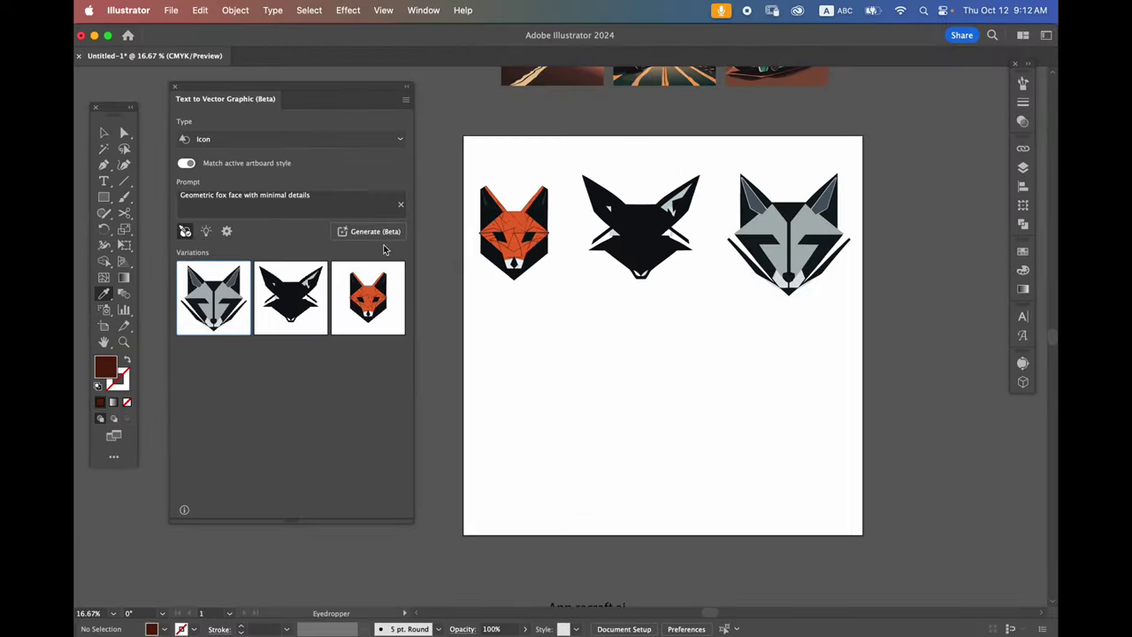
pyautogui.click(369, 231)
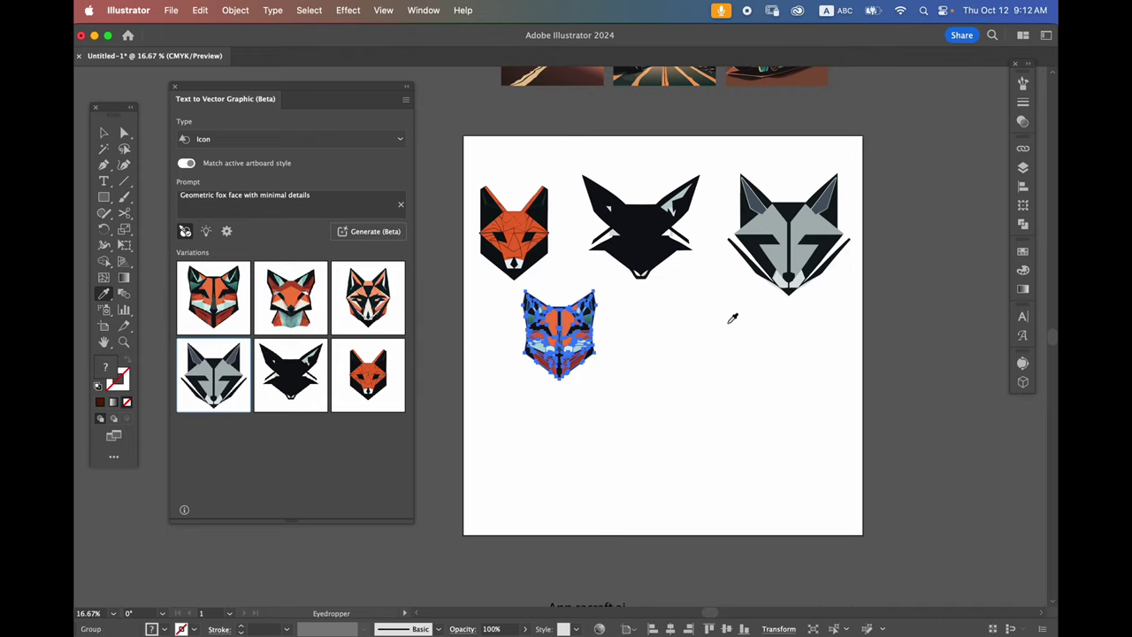
# Step: Move the newly generated fox below the first row of foxes
pyautogui.press('v')
pyautogui.click(622, 404)
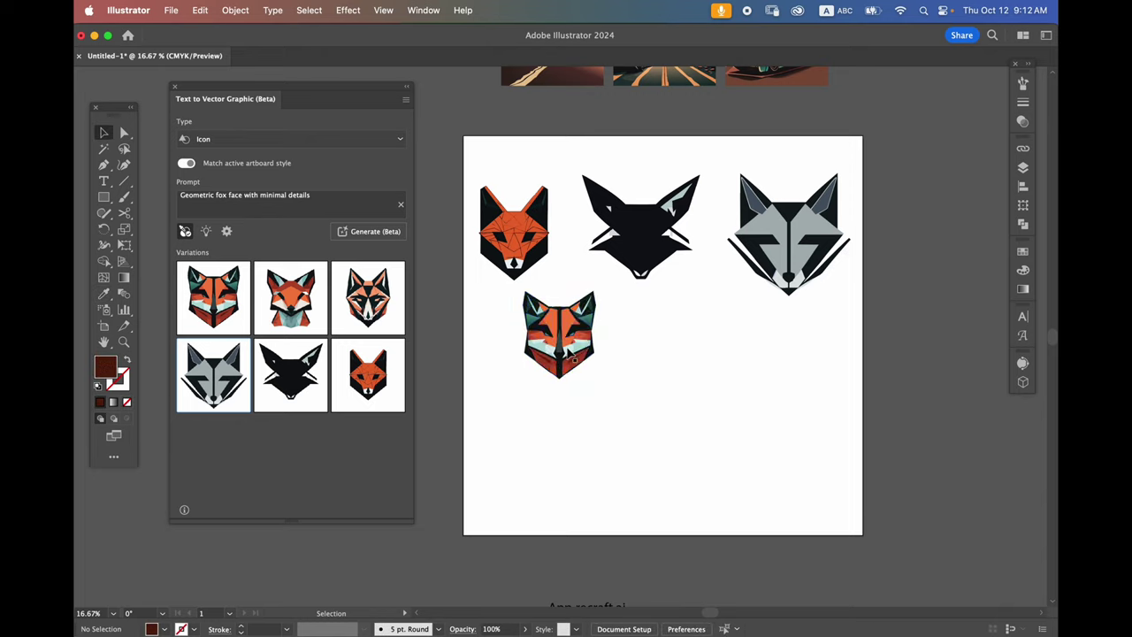
pyautogui.moveTo(576, 356); pyautogui.dragTo(533, 366)
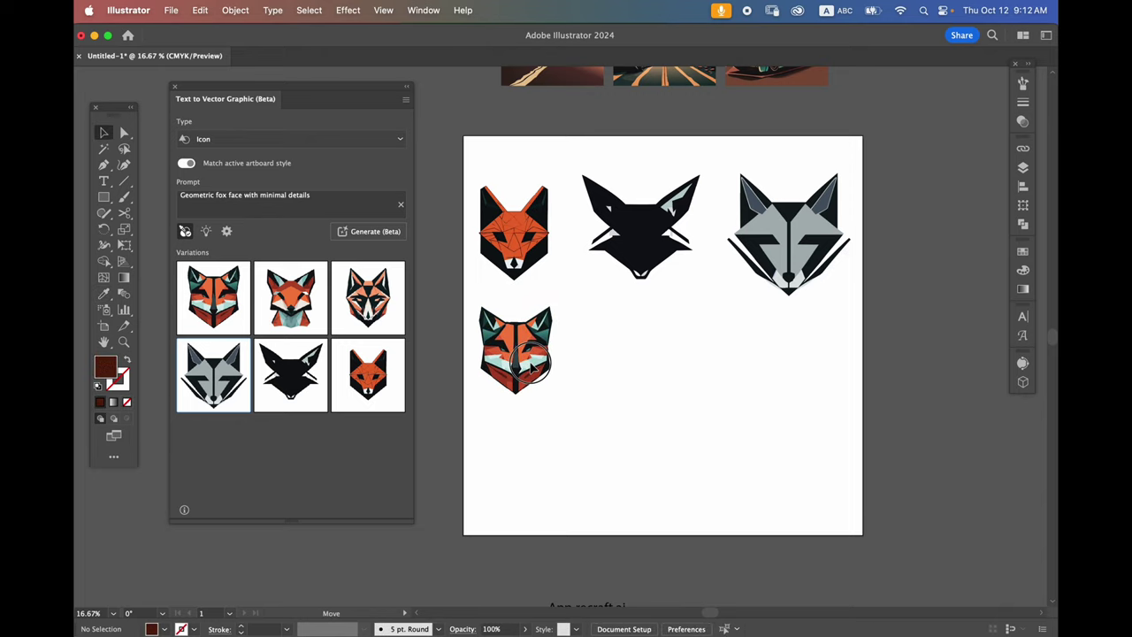
pyautogui.click(594, 376)
pyautogui.click(531, 378)
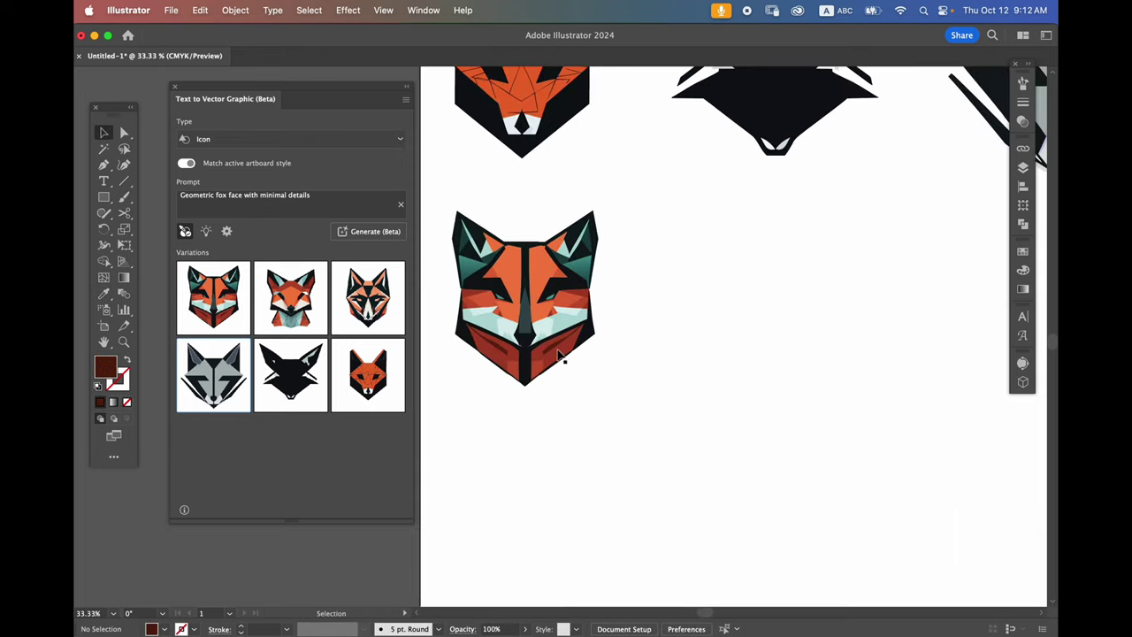
pyautogui.click(561, 353)
# Step: Duplicate the lower fox twice to form a second row of three foxes
pyautogui.press('a')
pyautogui.moveTo(541, 374); pyautogui.dragTo(782, 376)
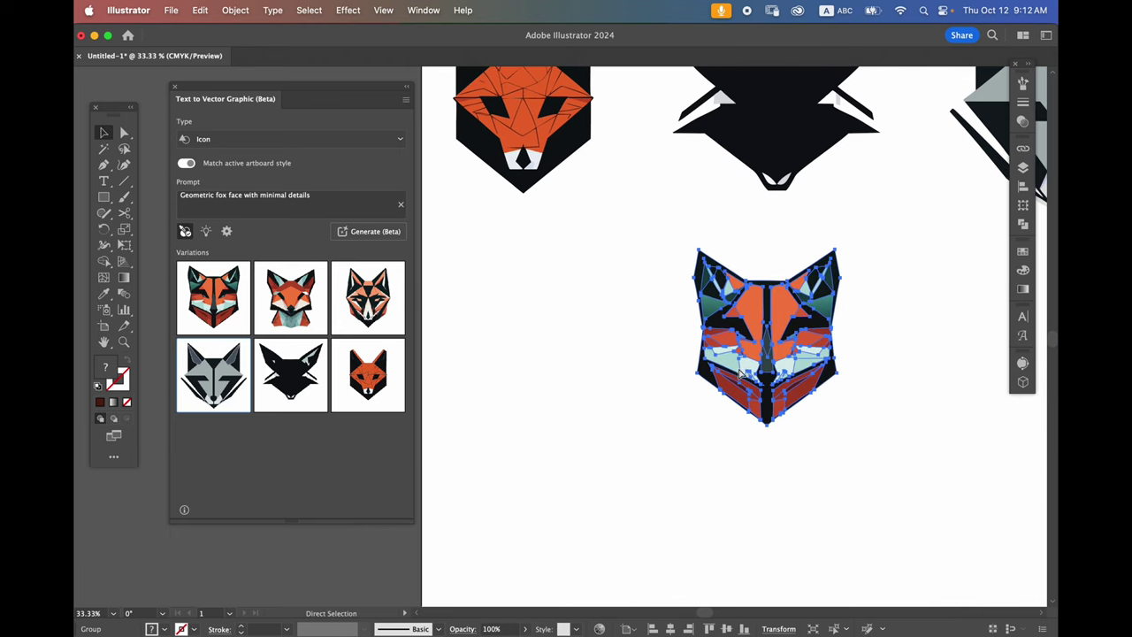
pyautogui.moveTo(690, 397)
pyautogui.mouseDown()
pyautogui.moveTo(742, 376)
pyautogui.moveTo(853, 376)
pyautogui.mouseUp()
pyautogui.hotkey('ctrl', 'd')
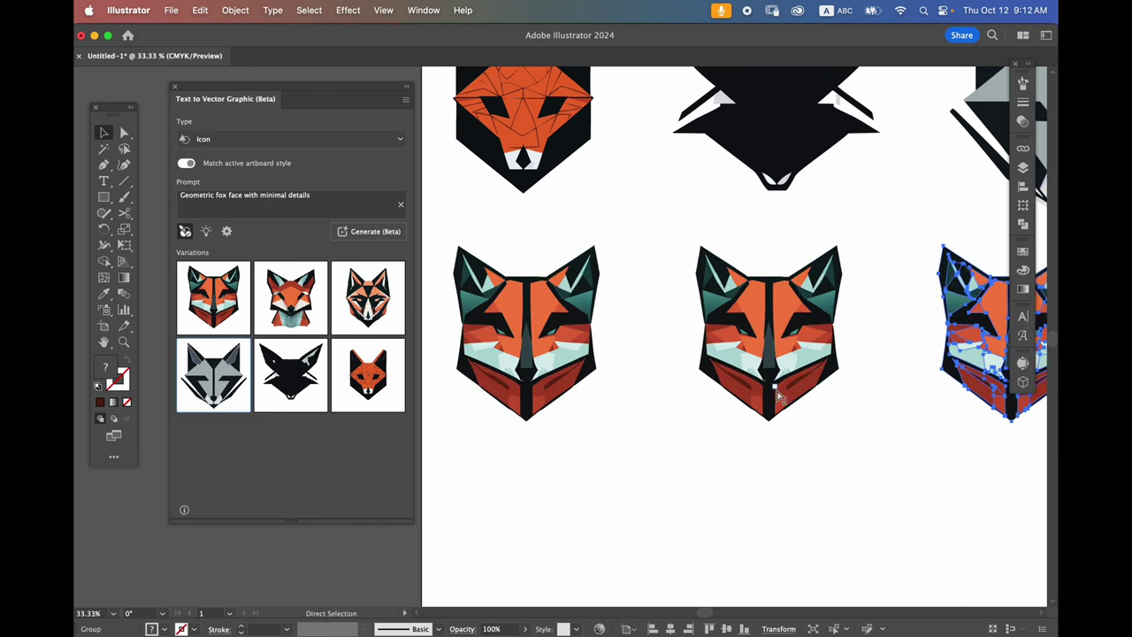
pyautogui.hotkey('ctrl', '-')
pyautogui.hscroll(-10, 732, 384)
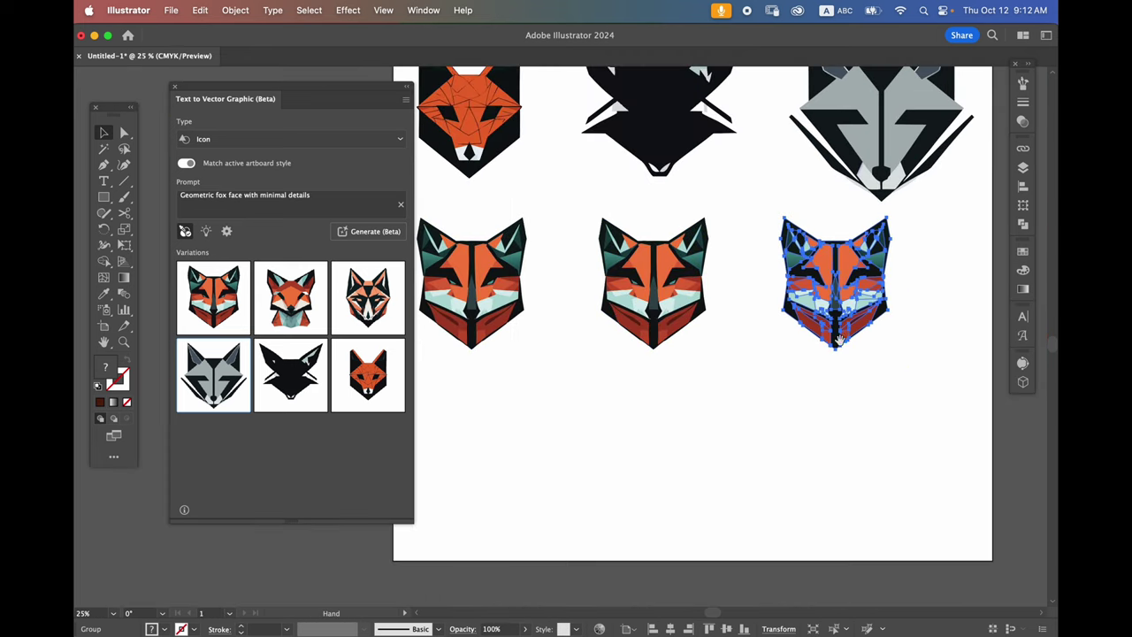
# Step: Replace the middle and right foxes with the second and third variations
pyautogui.click(690, 309)
pyautogui.click(314, 267)
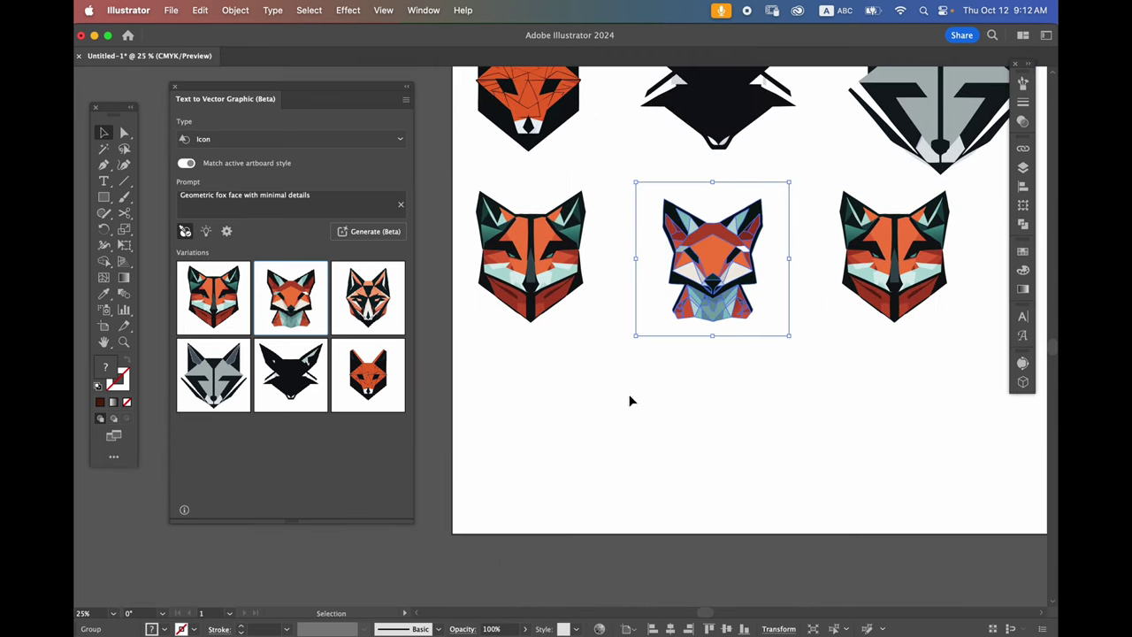
pyautogui.click(854, 317)
pyautogui.click(389, 311)
pyautogui.click(721, 424)
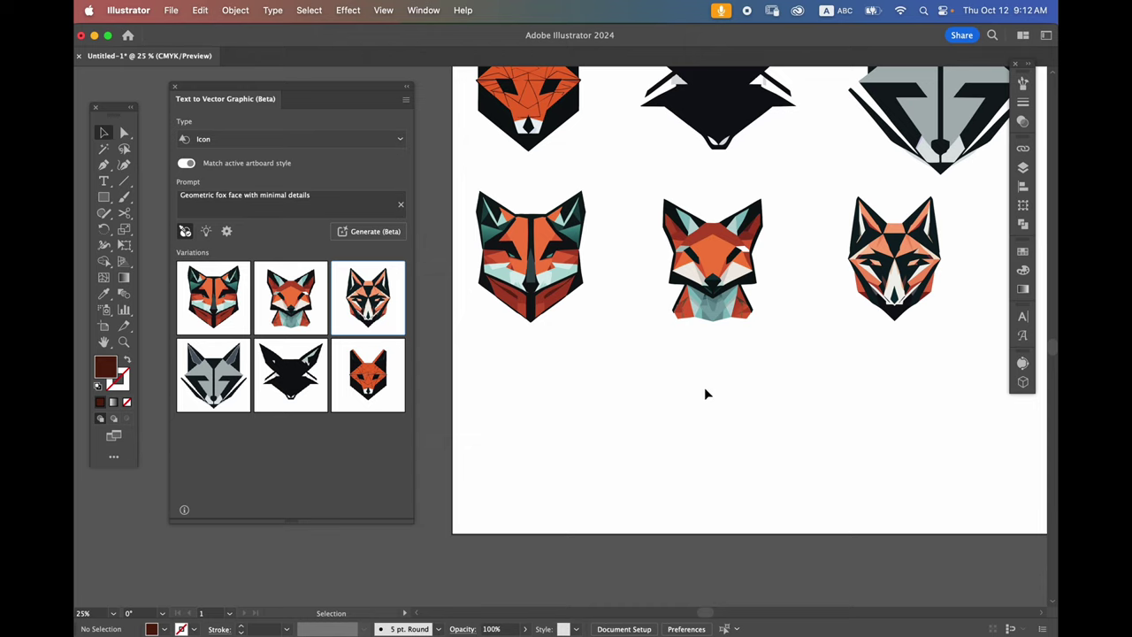
pyautogui.click(221, 200)
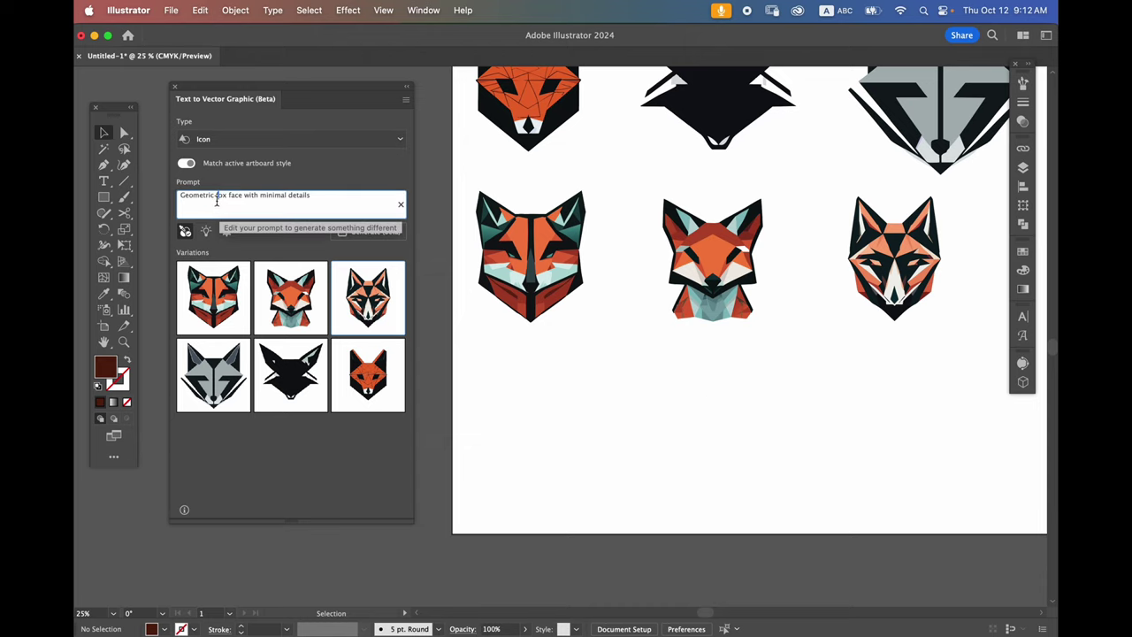
pyautogui.write('gold fish')
# Step: Make three fish, swapping the middle and right ones for the second and third variations
pyautogui.moveTo(538, 372); pyautogui.dragTo(696, 371)
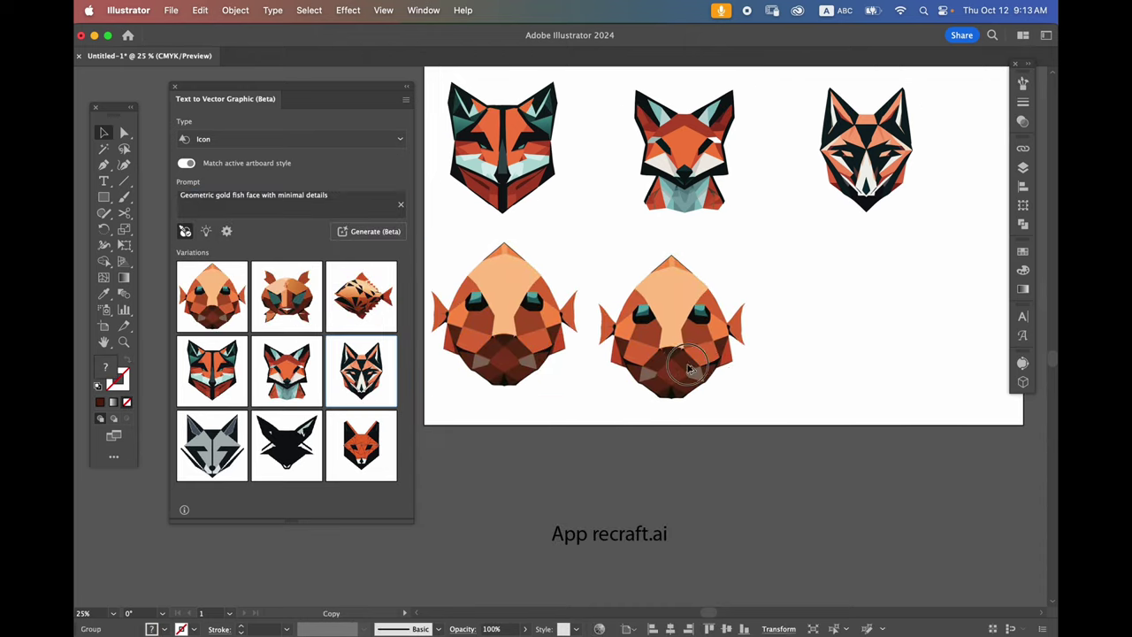
pyautogui.press('super+d')
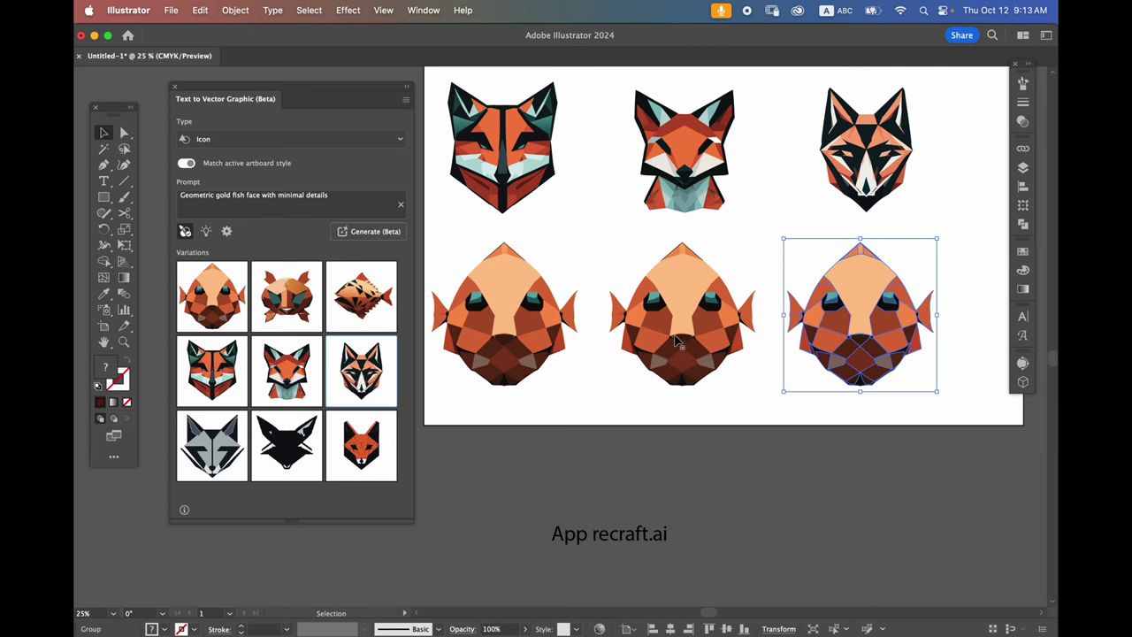
pyautogui.click(676, 344)
pyautogui.click(297, 308)
pyautogui.click(761, 386)
pyautogui.click(786, 354)
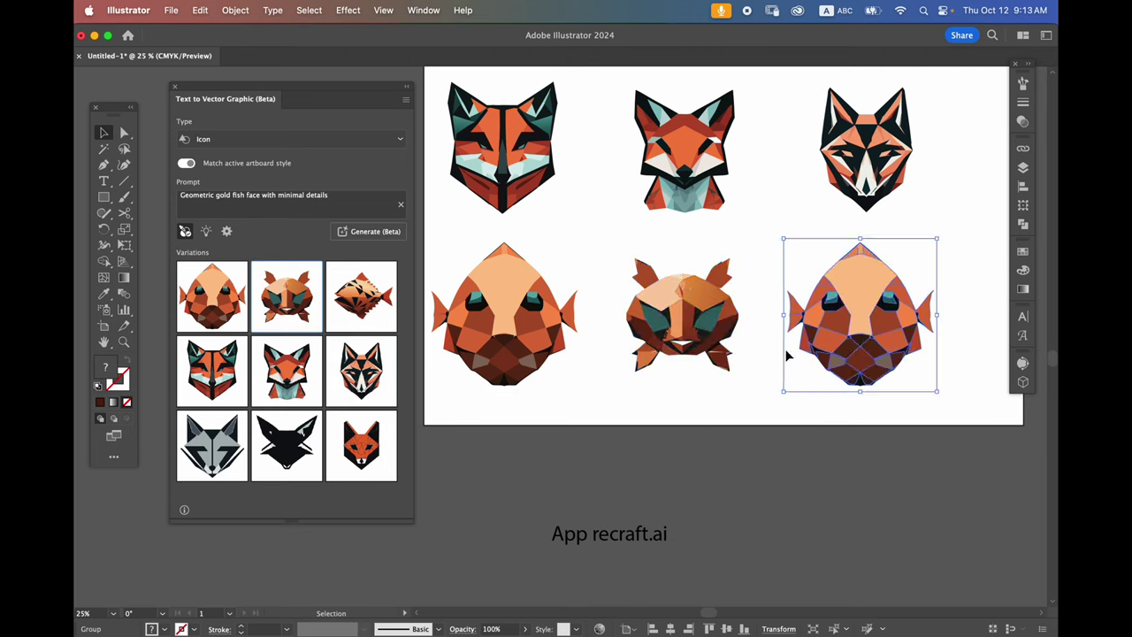
pyautogui.click(363, 301)
pyautogui.click(758, 430)
# Step: Nudge the wolf head and shift the fish row to align the icon rows
pyautogui.moveTo(738, 394); pyautogui.dragTo(743, 461)
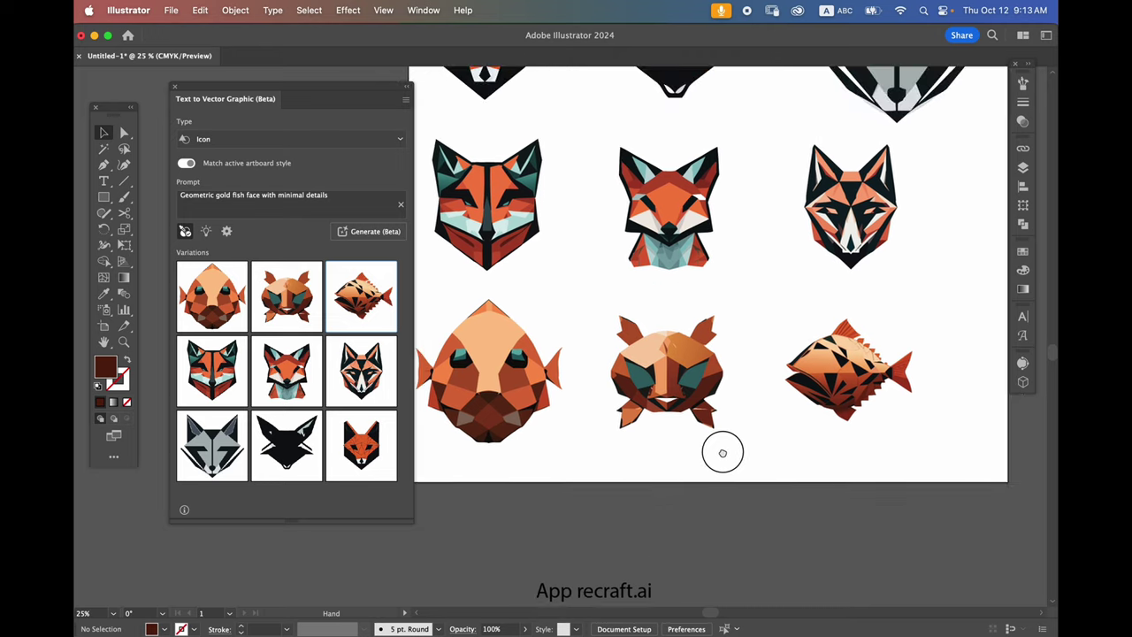
pyautogui.press('super+minus')
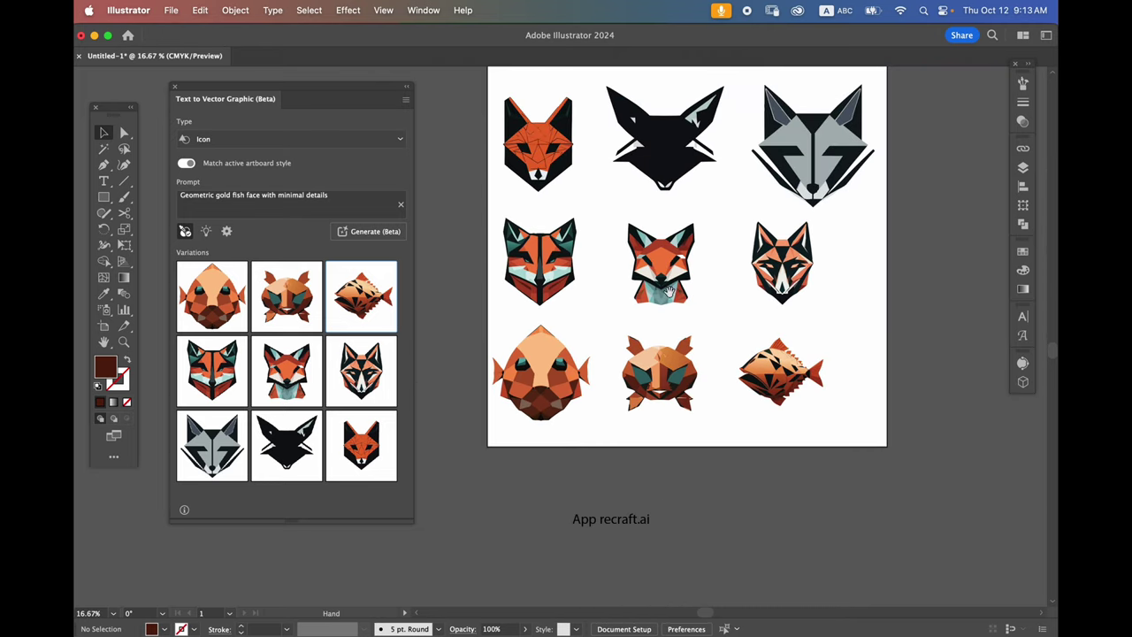
pyautogui.scroll(2, 762, 387)
pyautogui.moveTo(834, 240); pyautogui.dragTo(825, 239)
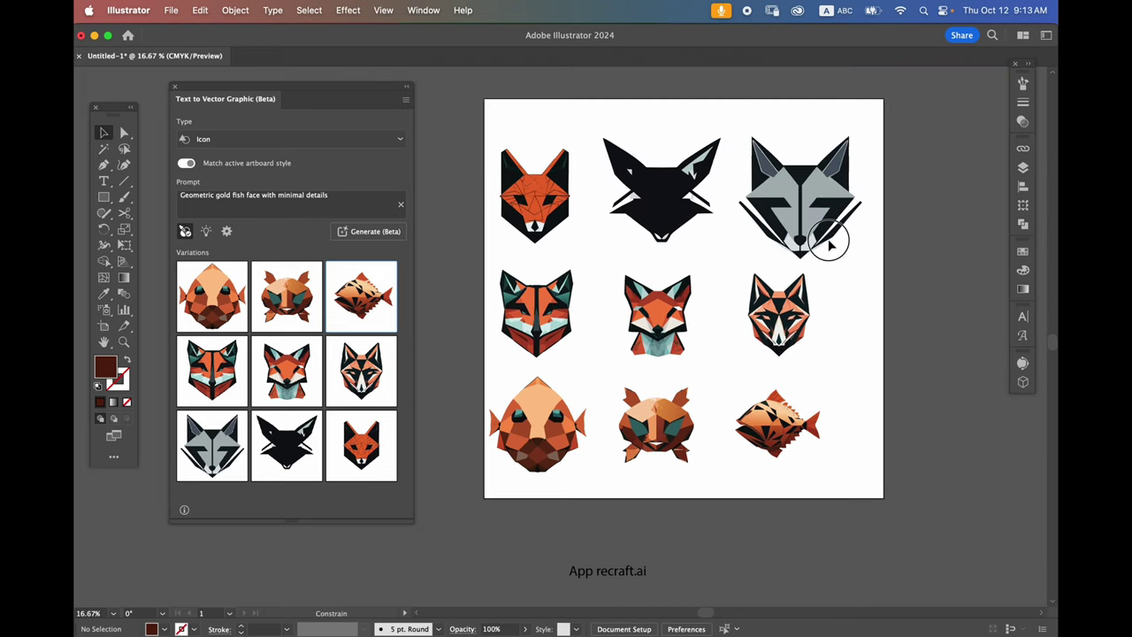
pyautogui.moveTo(791, 428); pyautogui.dragTo(805, 428)
pyautogui.click(805, 428)
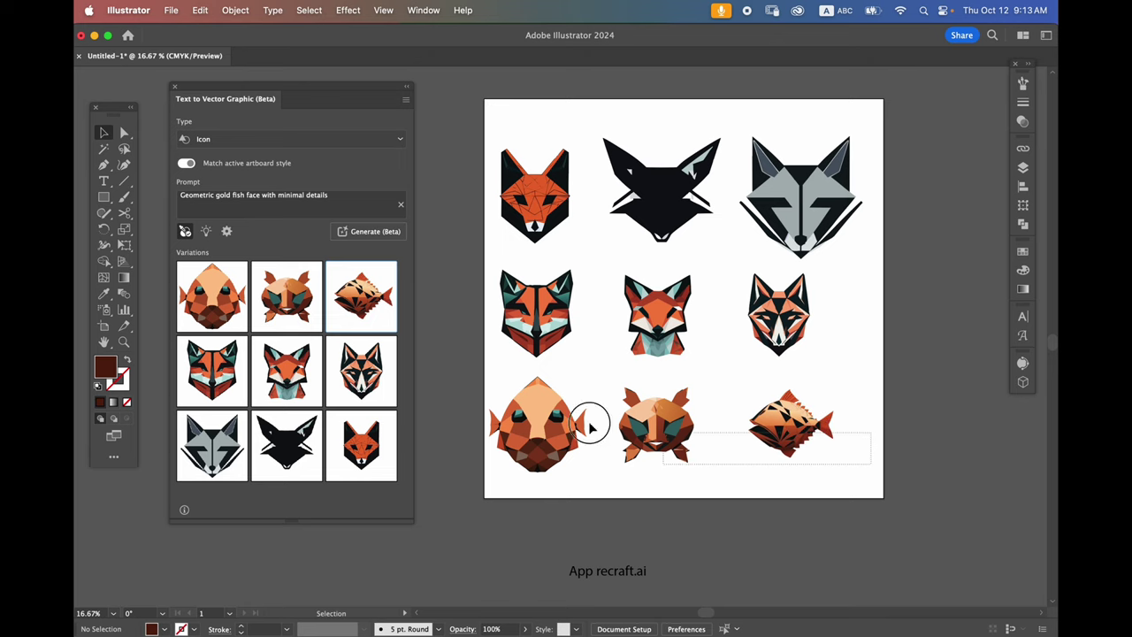
pyautogui.moveTo(871, 464); pyautogui.dragTo(570, 396)
pyautogui.moveTo(462, 295); pyautogui.dragTo(764, 349)
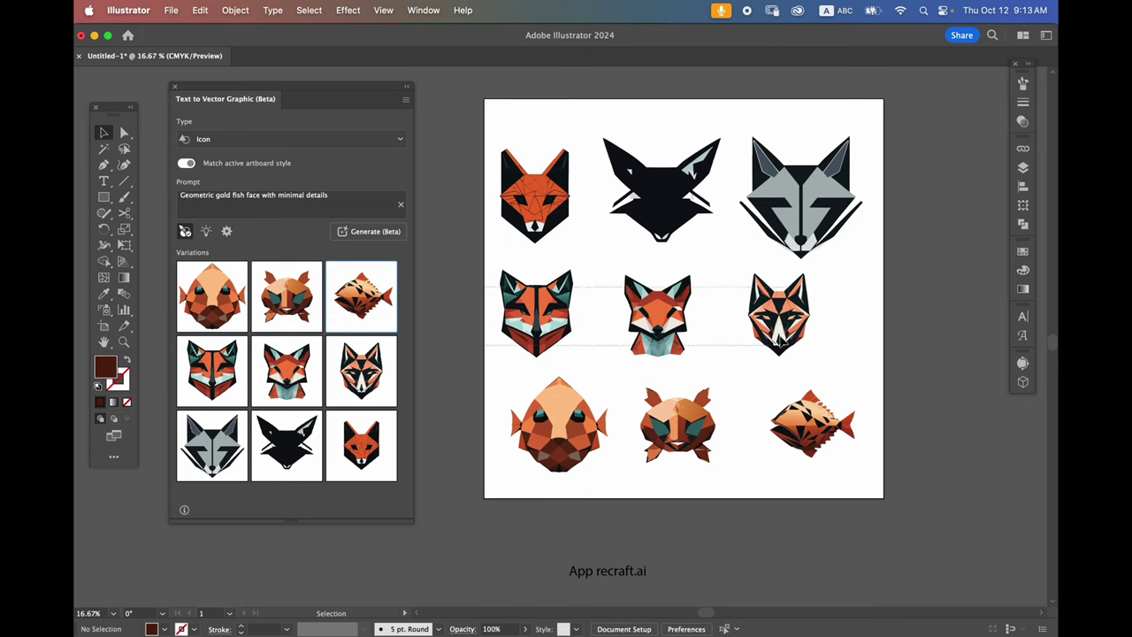
pyautogui.click(748, 252)
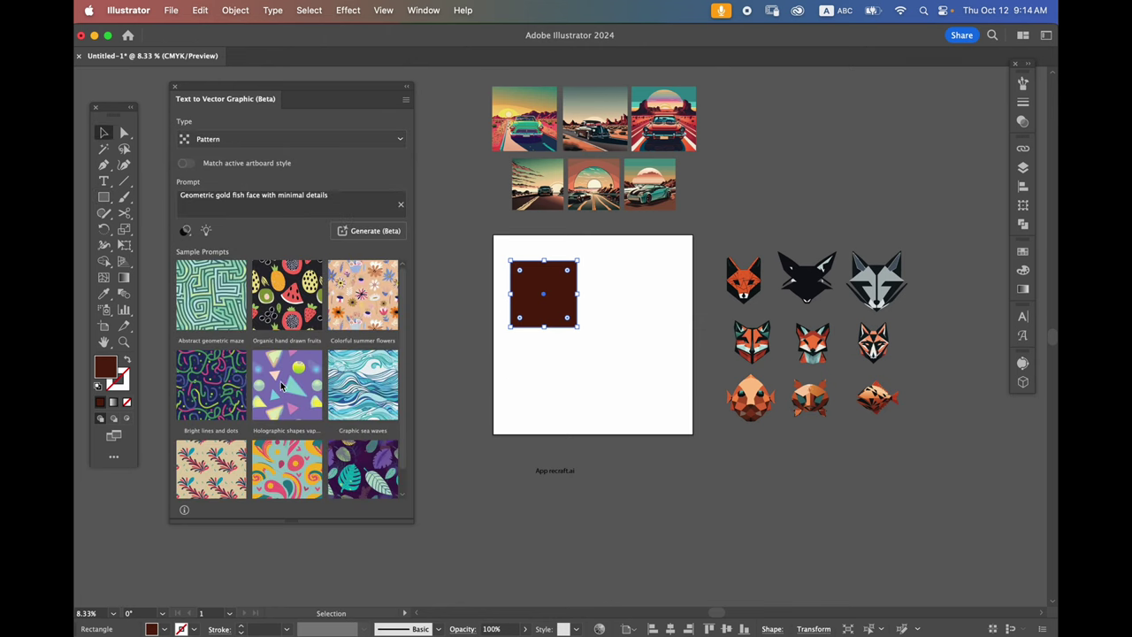
# Step: Fill the rectangle with the second fruit variation and apply the strawberry pattern swatch
pyautogui.scroll(-1, 281, 386)
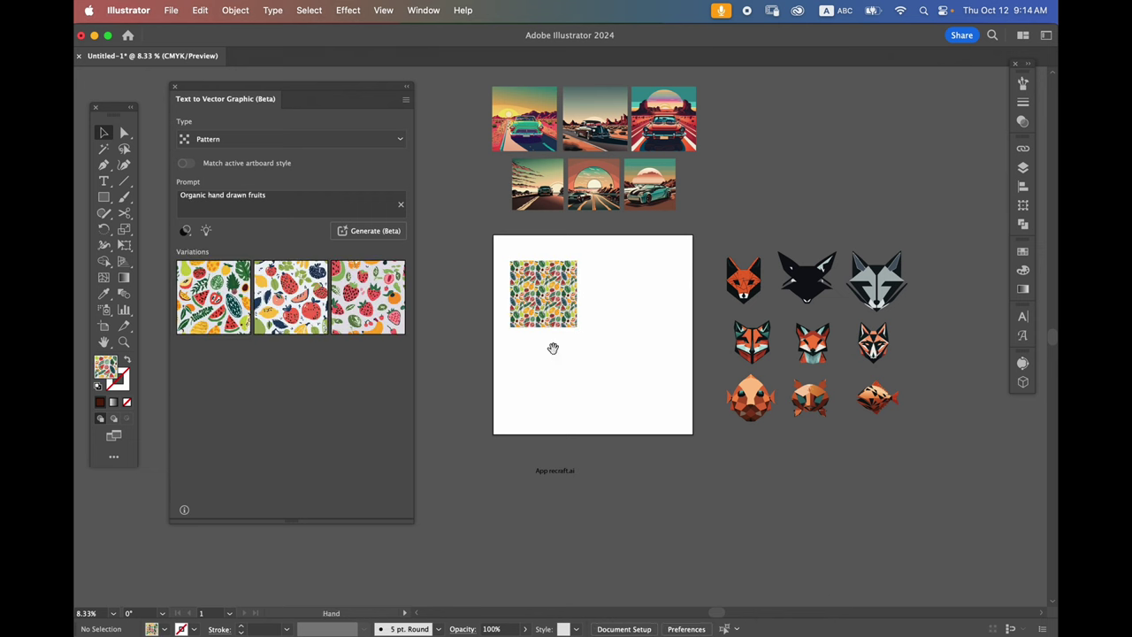
pyautogui.scroll(5, 553, 347)
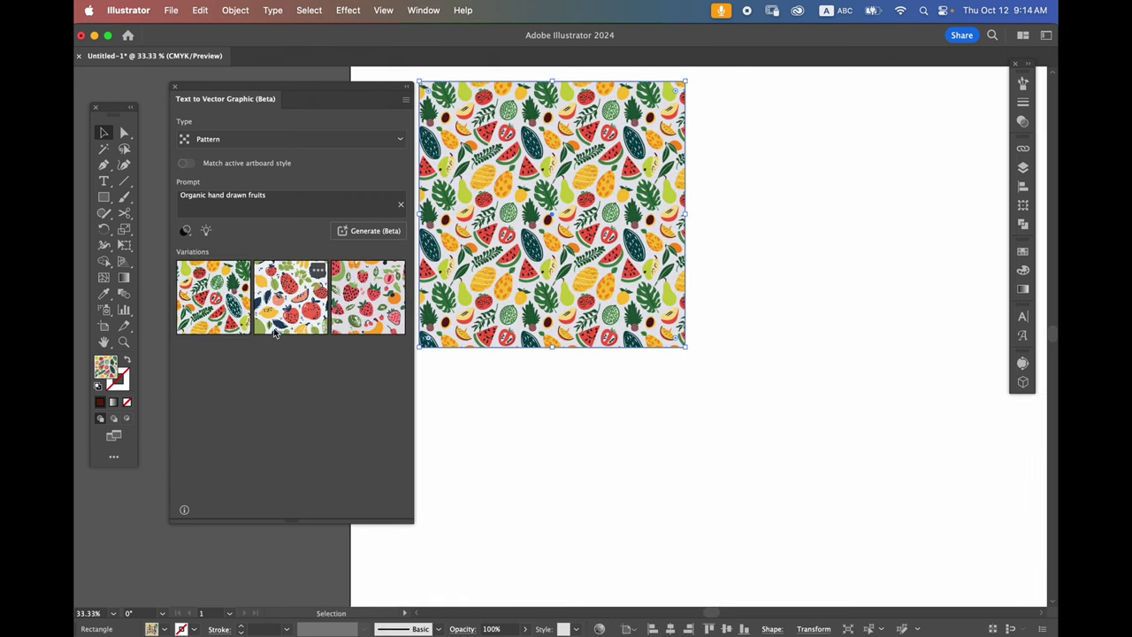
pyautogui.click(290, 321)
pyautogui.click(1024, 251)
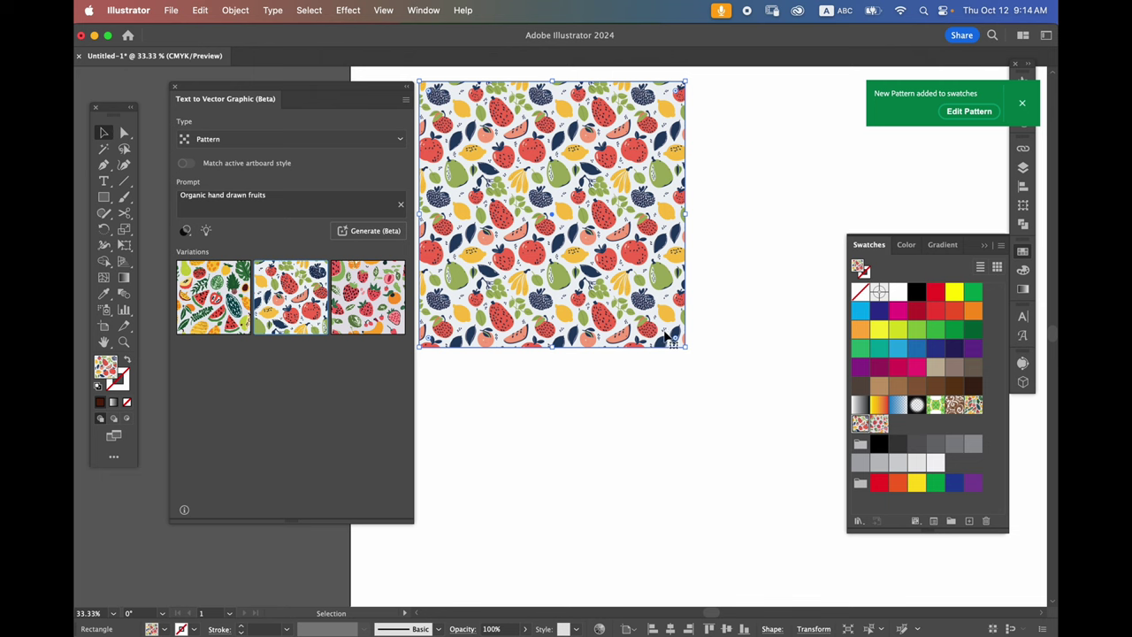
pyautogui.click(878, 425)
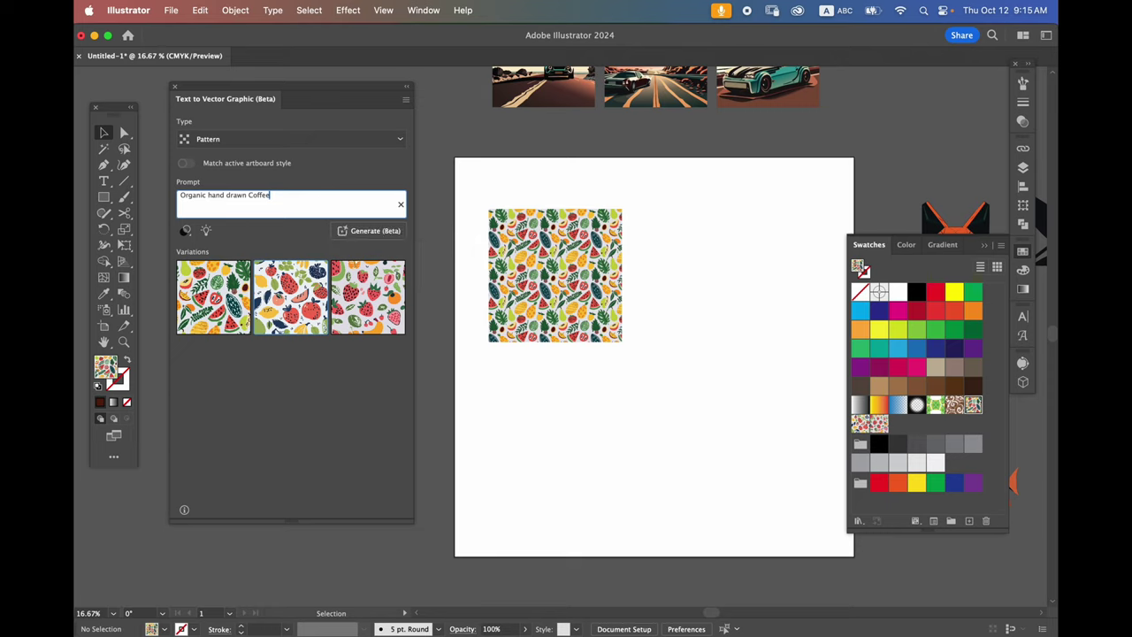
# Step: Generate the coffee pattern variations and fill the second tile with the dark coffee variation
pyautogui.press('Return')
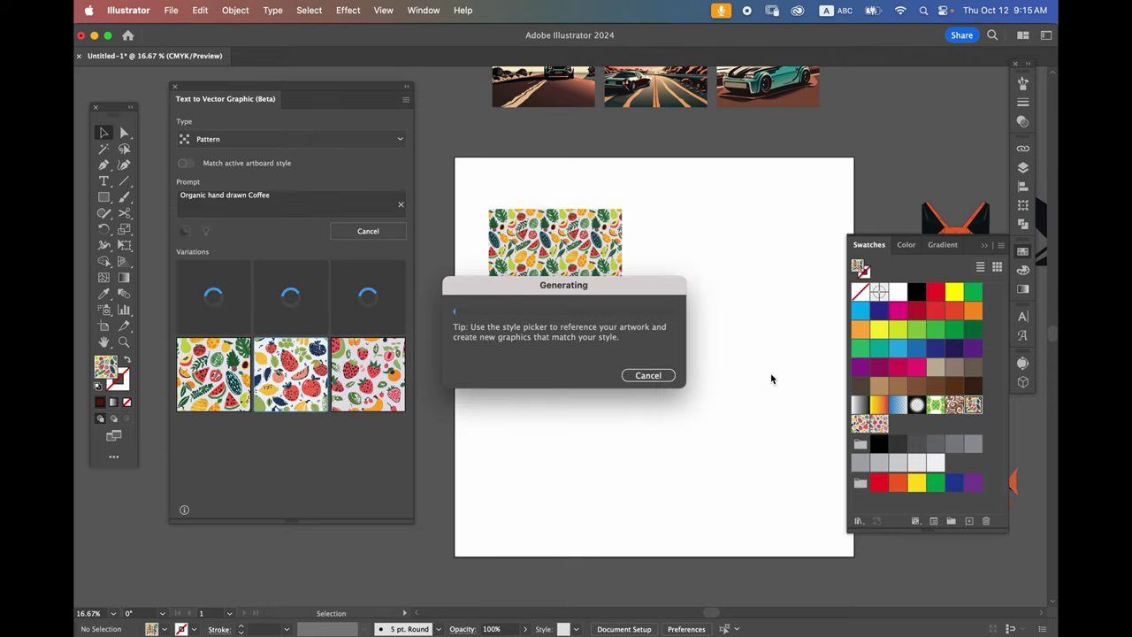
pyautogui.scroll(10, 750, 379)
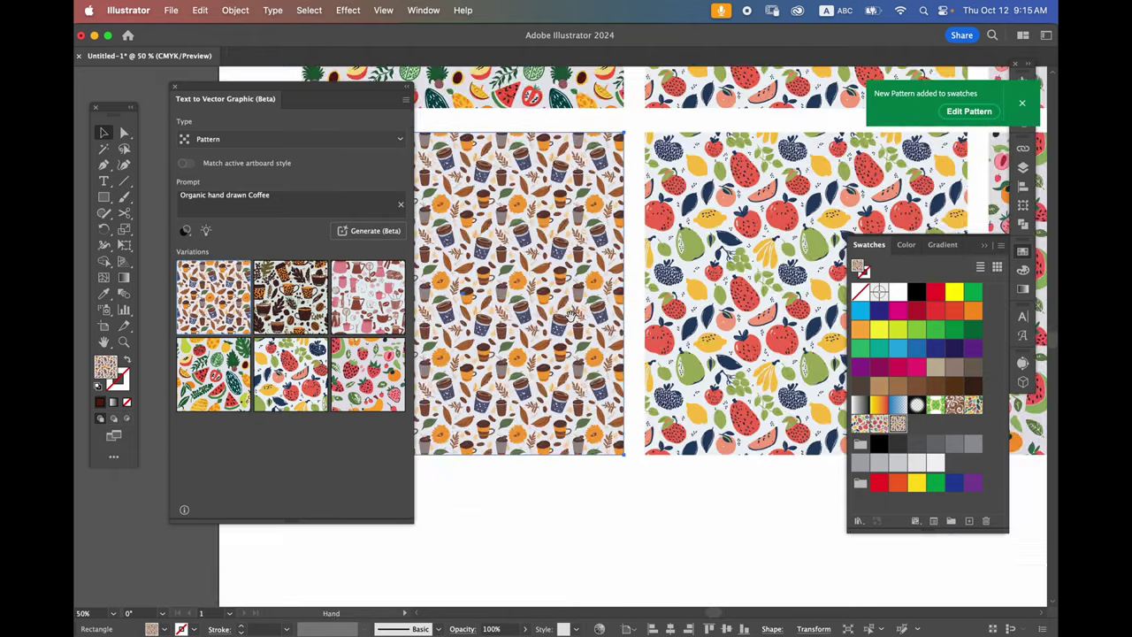
pyautogui.hscroll(-5, 739, 272)
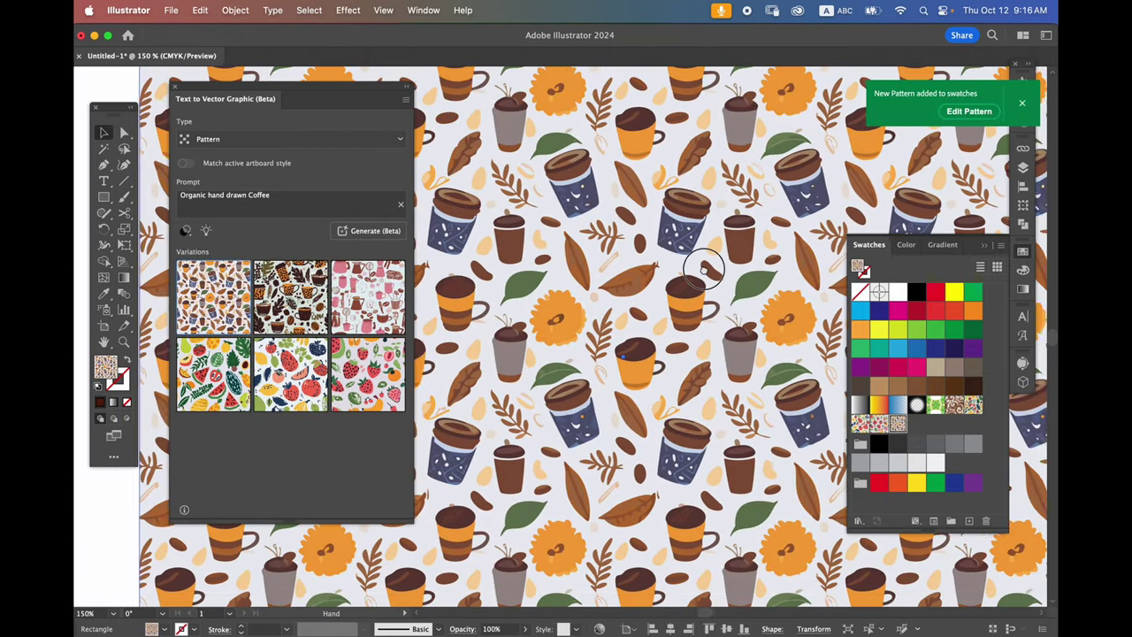
pyautogui.scroll(-3, 601, 353)
pyautogui.scroll(-3, 600, 354)
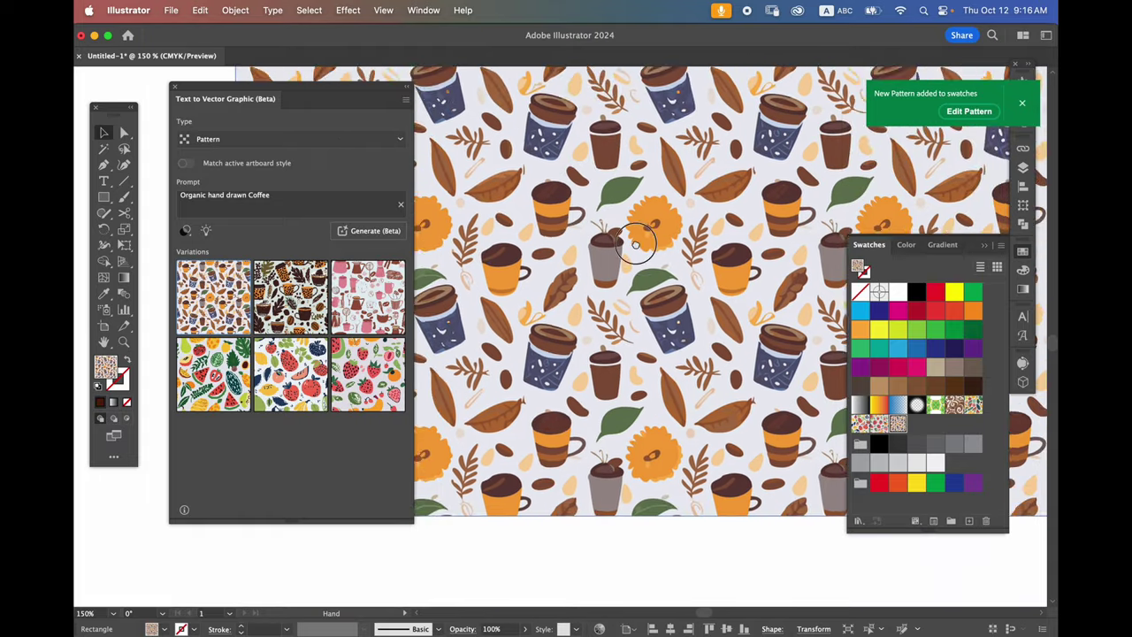
pyautogui.scroll(-3, 601, 354)
pyautogui.scroll(-2, 609, 244)
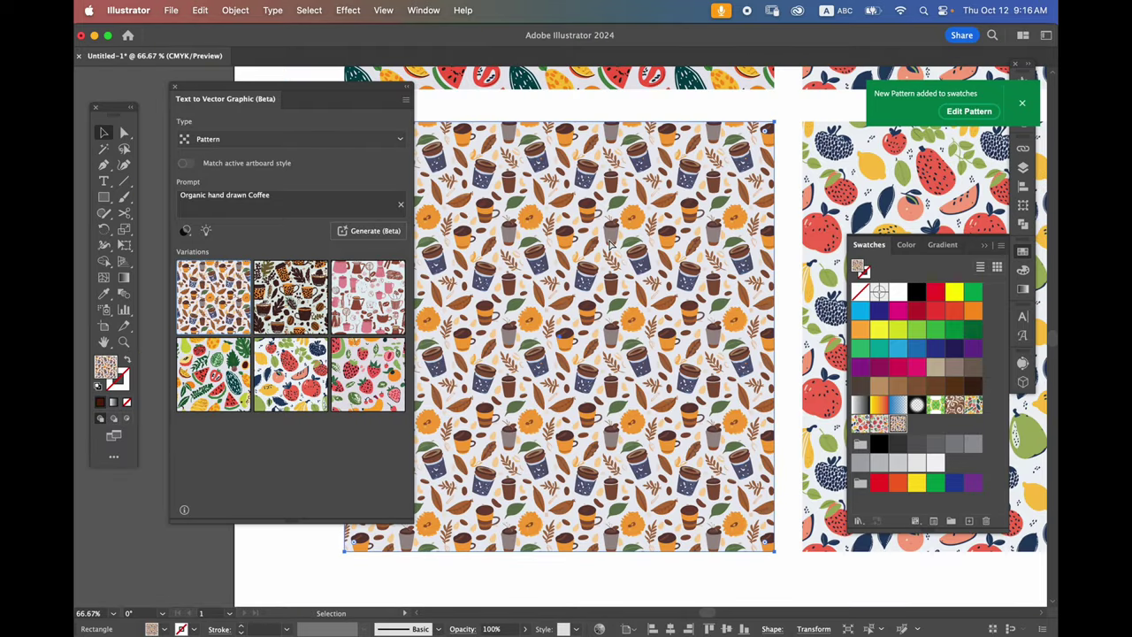
pyautogui.scroll(-1, 609, 244)
pyautogui.scroll(-1, 608, 238)
pyautogui.scroll(-1, 607, 238)
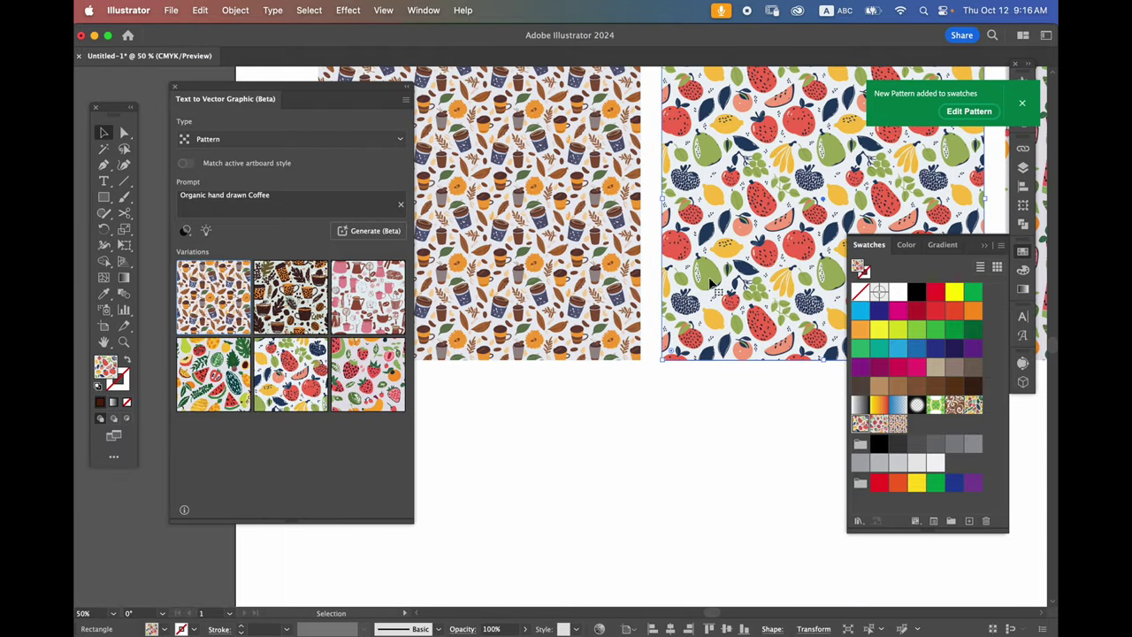
pyautogui.click(291, 297)
# Step: Replace the next tile's fruit pattern with the pink coffee variation
pyautogui.scroll(1, 496, 427)
pyautogui.hscroll(3, 495, 427)
pyautogui.hscroll(2, 669, 430)
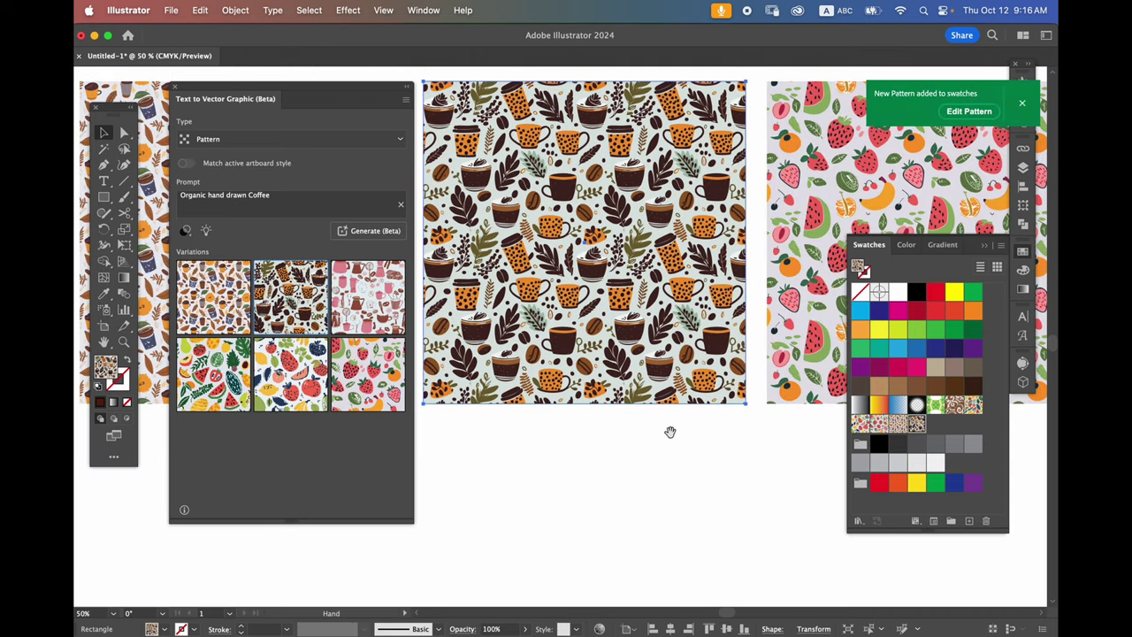
pyautogui.hscroll(1, 651, 434)
pyautogui.hscroll(1, 756, 351)
pyautogui.click(756, 351)
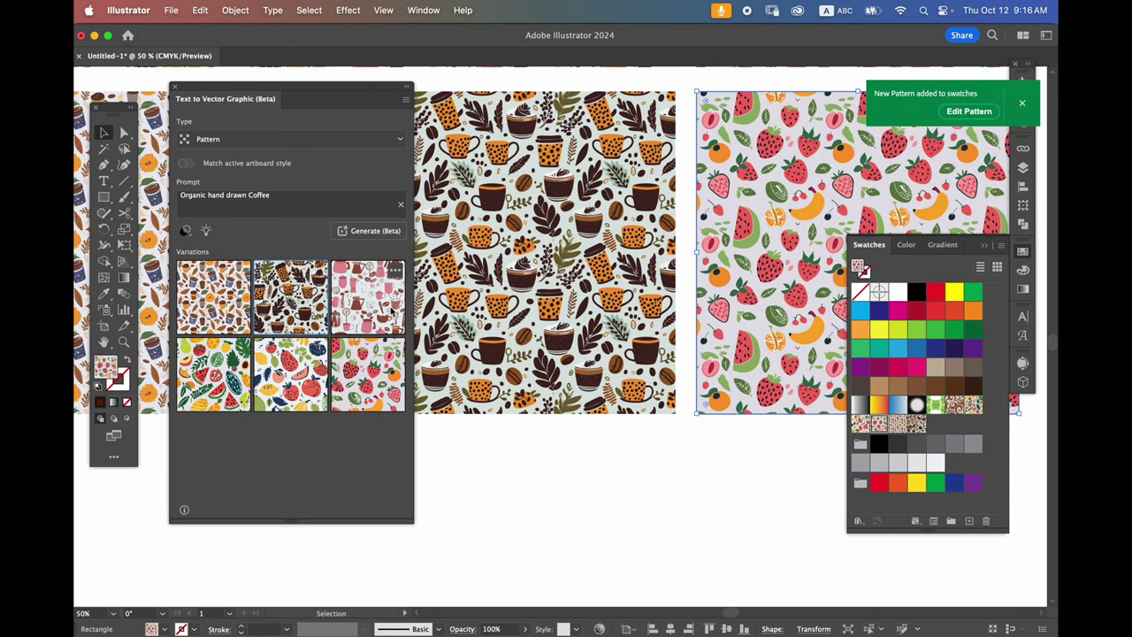
pyautogui.click(392, 312)
# Step: Zoom in and pan across the pink coffee pattern, then fit the whole artboard in view
pyautogui.click(684, 440)
pyautogui.scroll(2, 684, 440)
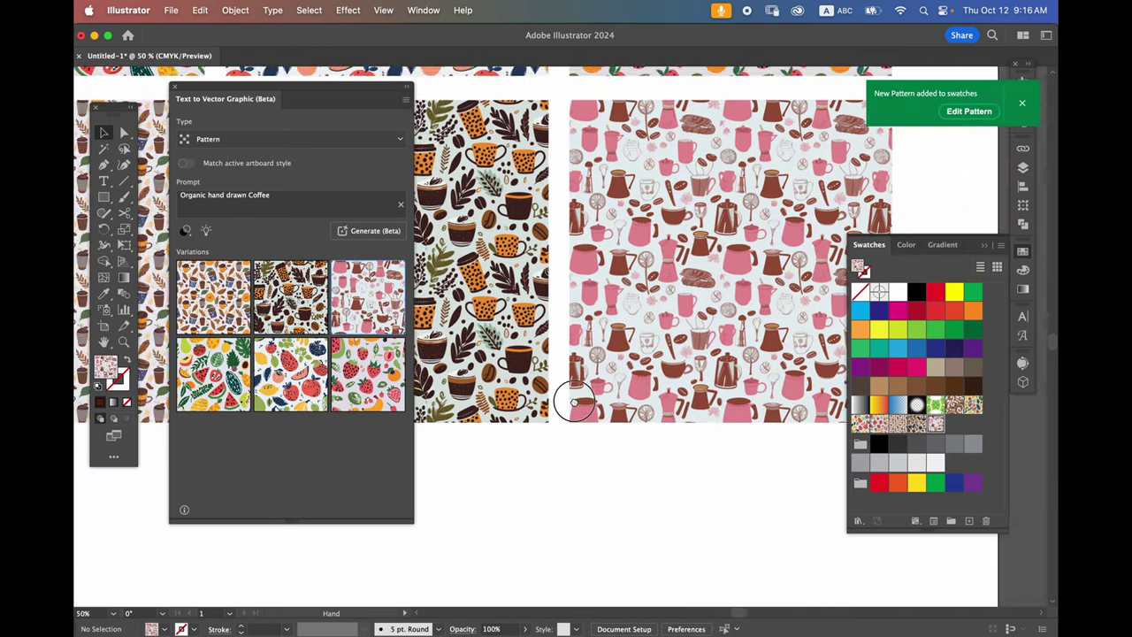
pyautogui.scroll(2, 690, 429)
pyautogui.scroll(2, 691, 424)
pyautogui.scroll(2, 694, 423)
pyautogui.hscroll(-2, 693, 424)
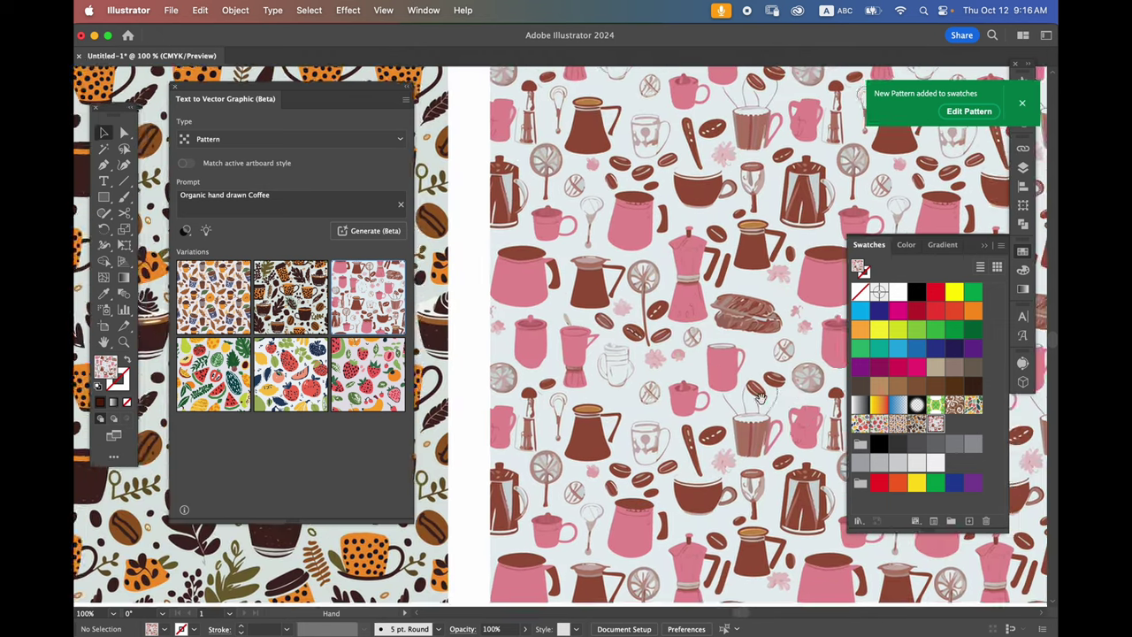
pyautogui.hscroll(-3, 672, 398)
pyautogui.scroll(2, 569, 292)
pyautogui.scroll(2, 644, 347)
pyautogui.scroll(3, 644, 347)
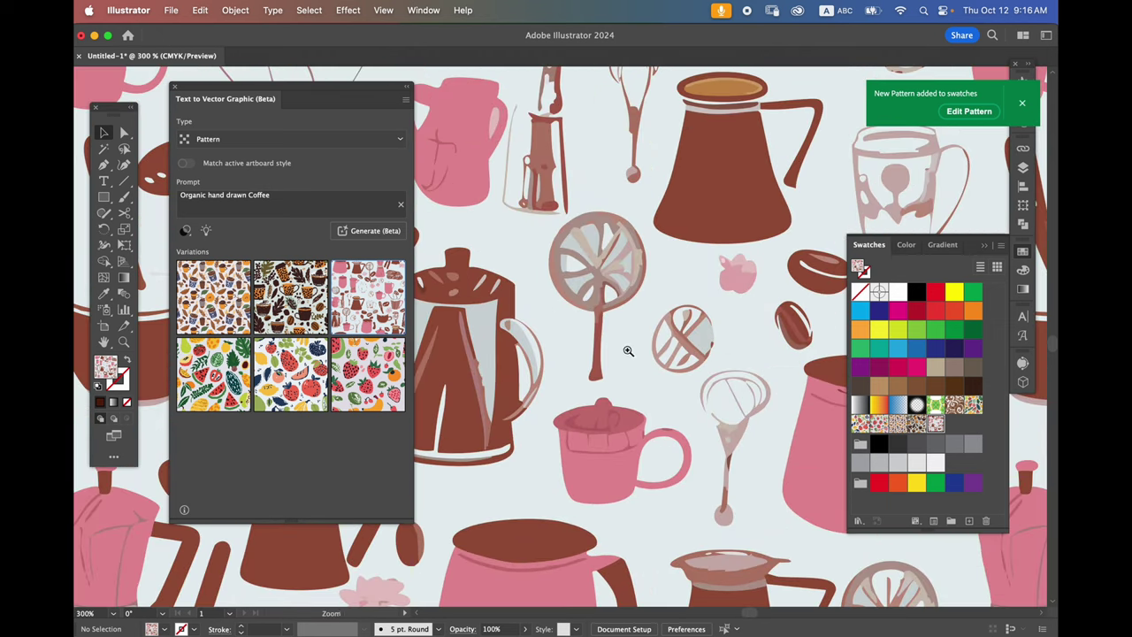
pyautogui.hscroll(-1, 681, 345)
pyautogui.hscroll(-3, 731, 363)
pyautogui.moveTo(767, 371); pyautogui.dragTo(735, 320)
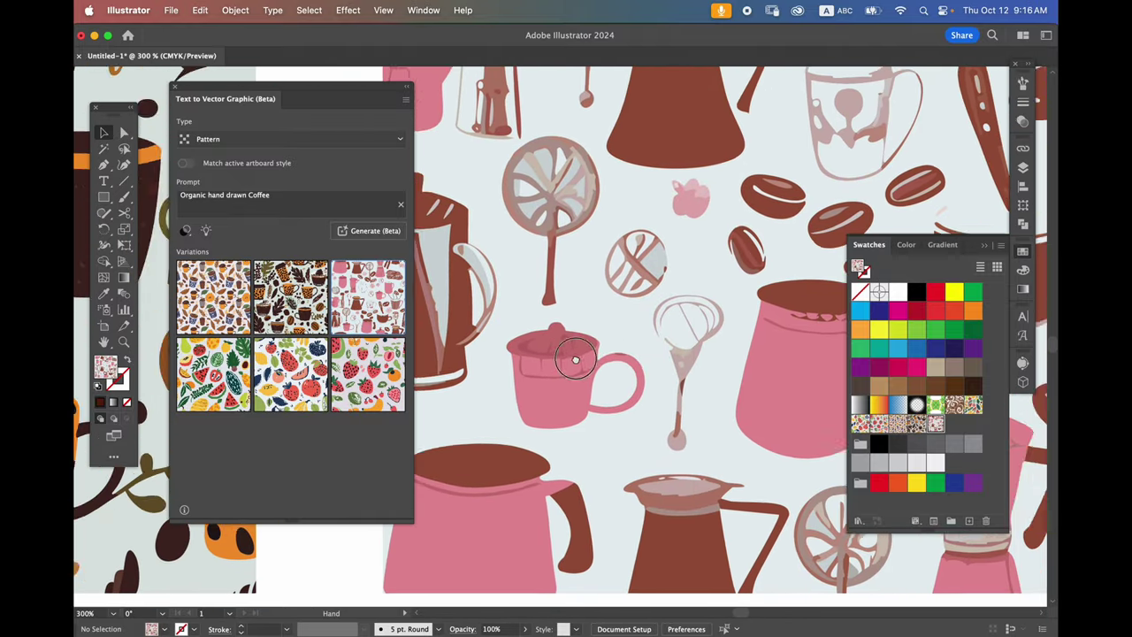
pyautogui.moveTo(735, 320); pyautogui.dragTo(629, 346)
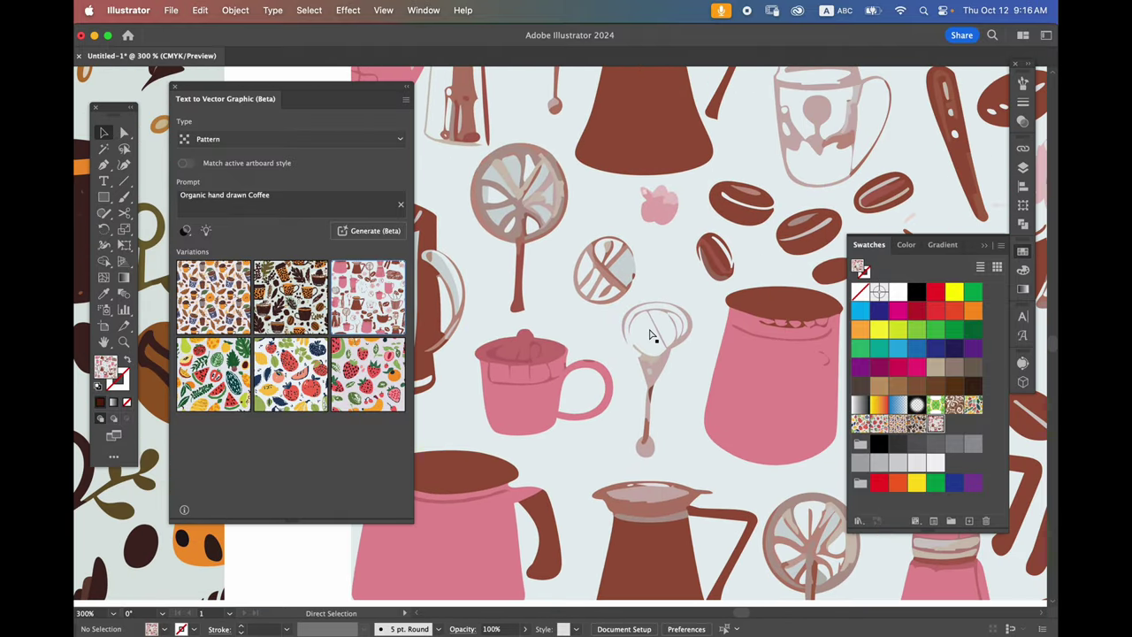
pyautogui.scroll(-6, 651, 334)
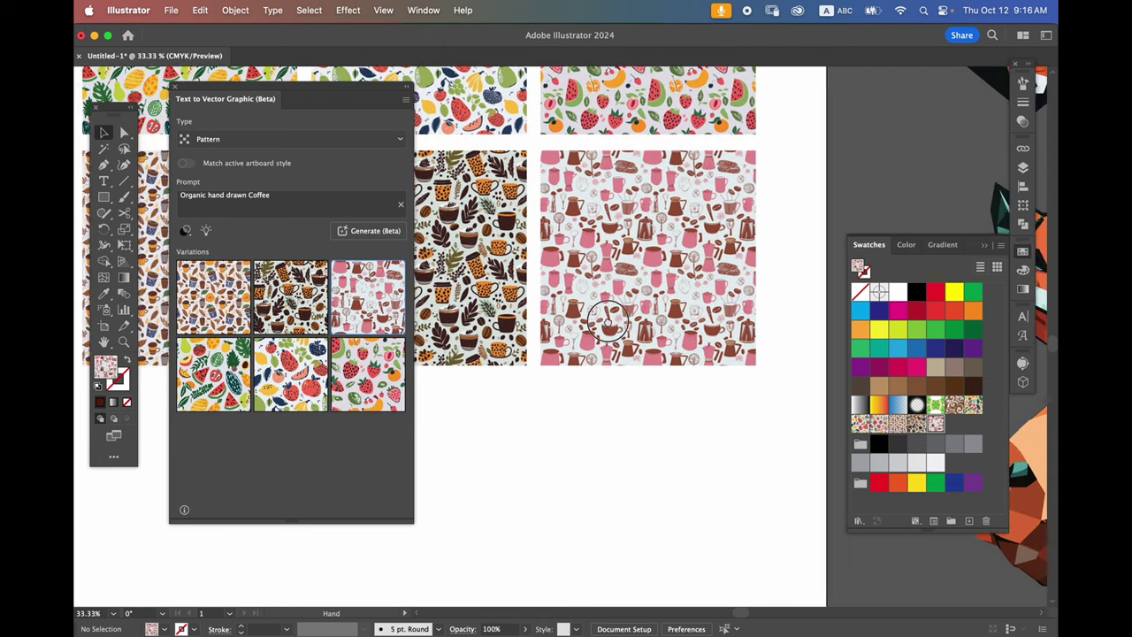
pyautogui.hscroll(-3, 619, 318)
pyautogui.hscroll(-3, 601, 314)
pyautogui.scroll(3, 586, 312)
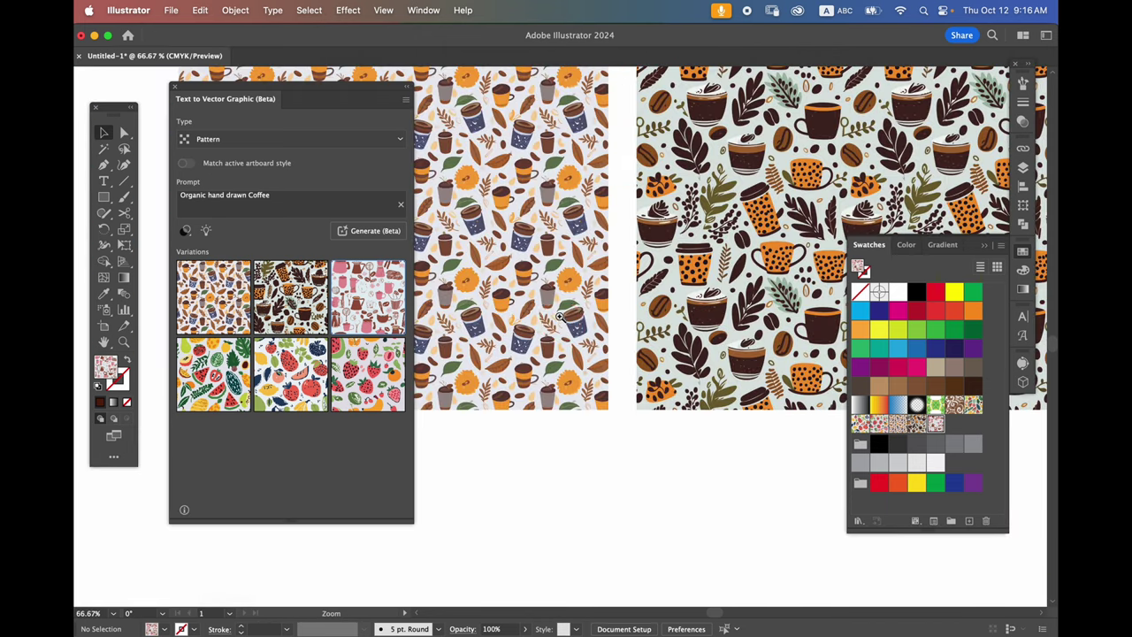
pyautogui.press('super+0')
pyautogui.scroll(-2, 565, 325)
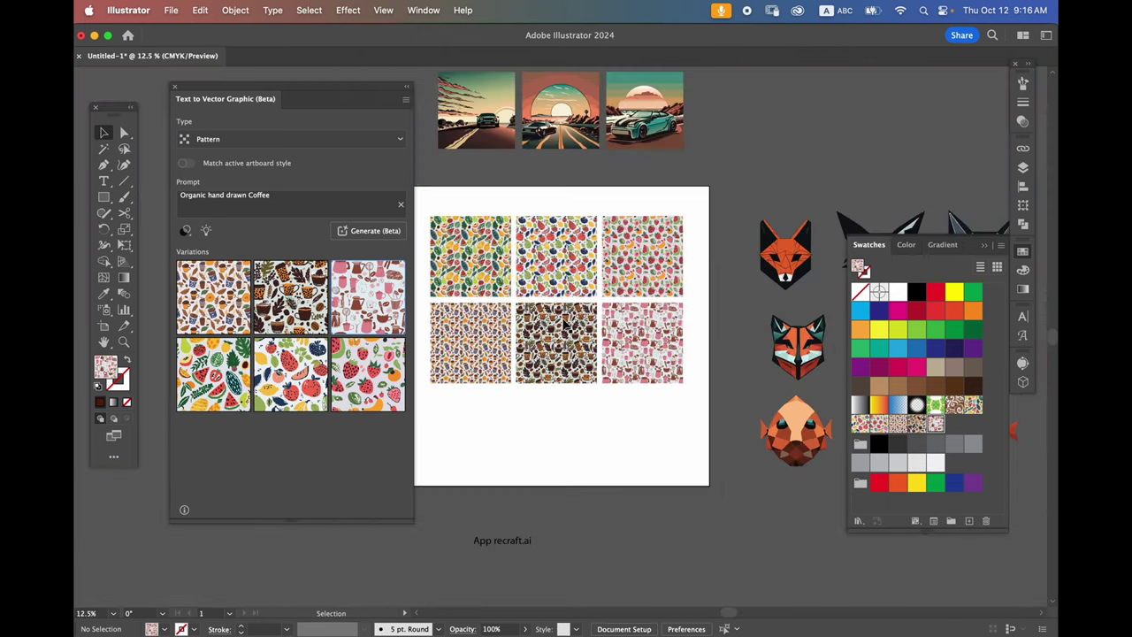
pyautogui.scroll(2, 570, 327)
pyautogui.scroll(1, 584, 331)
pyautogui.scroll(1, 597, 334)
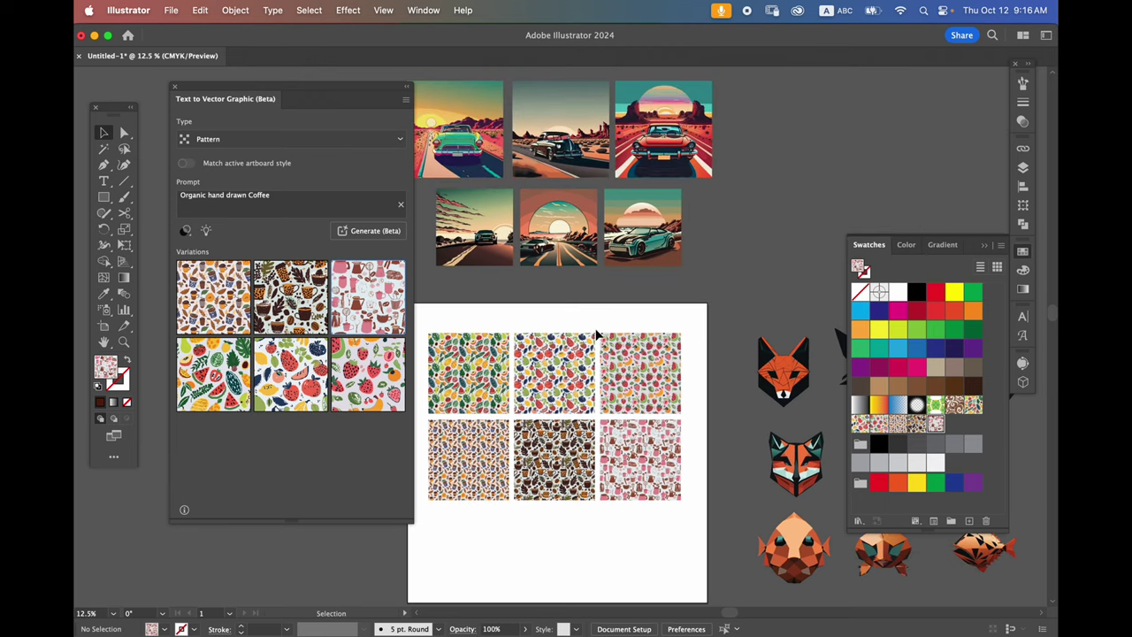